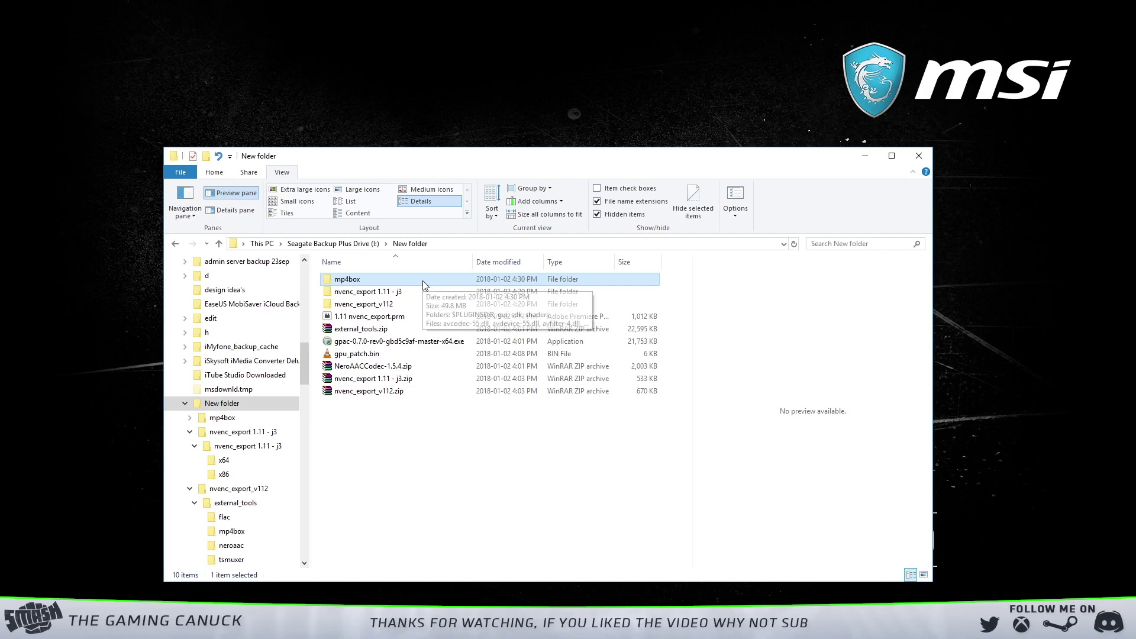
Step: Open the context menu for NeroAACCodec-1.5.4.zip in the backup drive's New folder
right_click(405, 365)
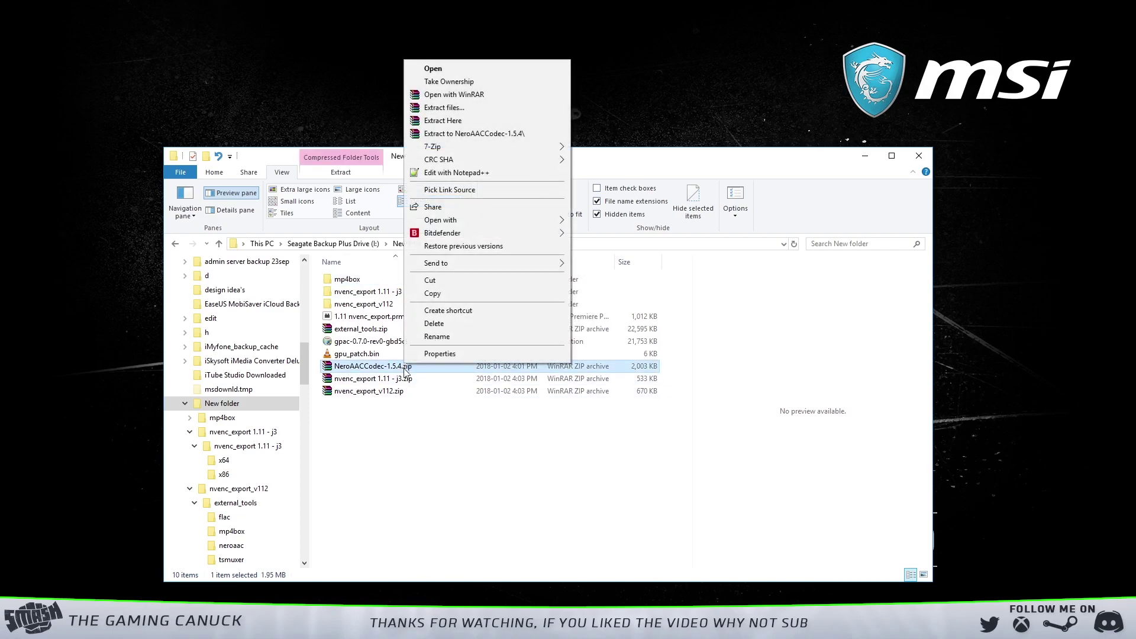
Step: Extract NeroAACCodec-1.5.4.zip to its own folder and browse its win32 encoder programs
left_click(506, 135)
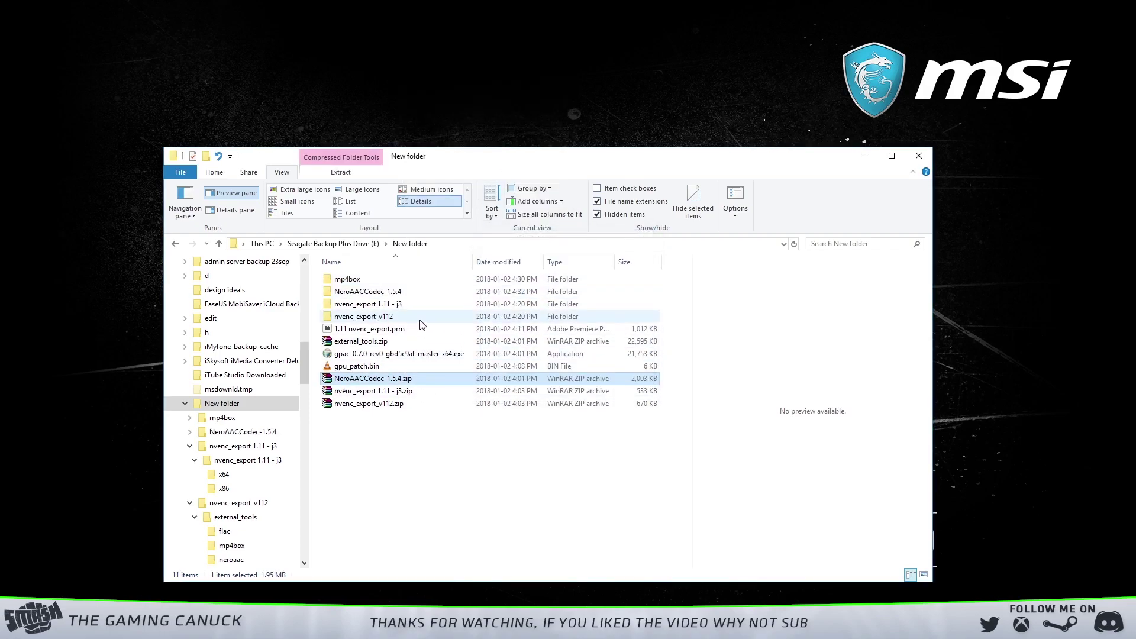
double_click(373, 291)
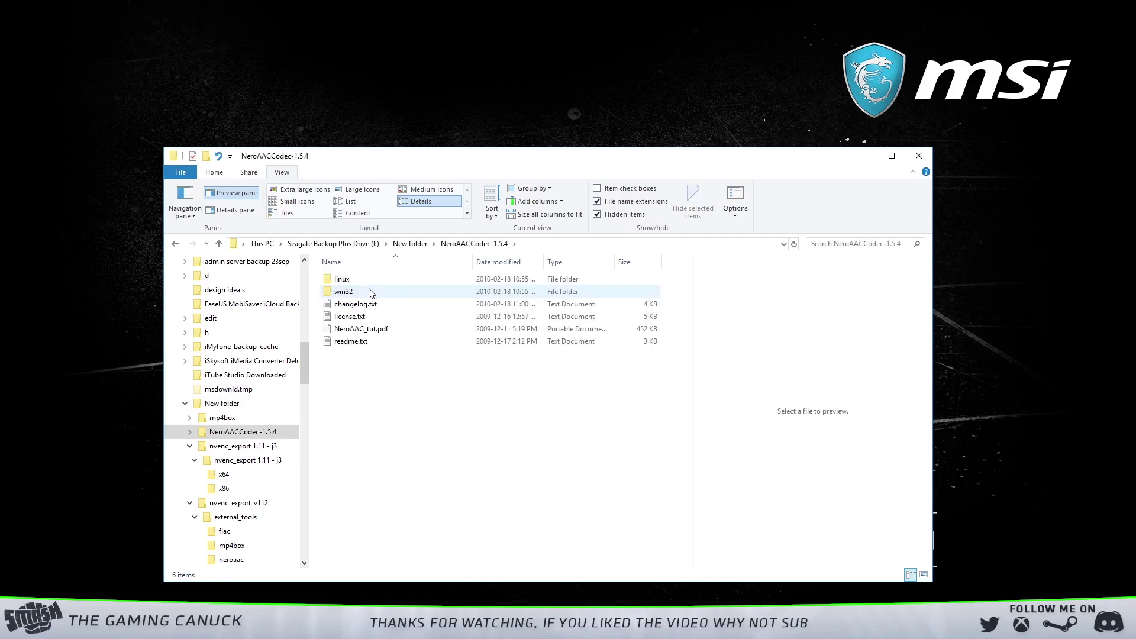
double_click(371, 291)
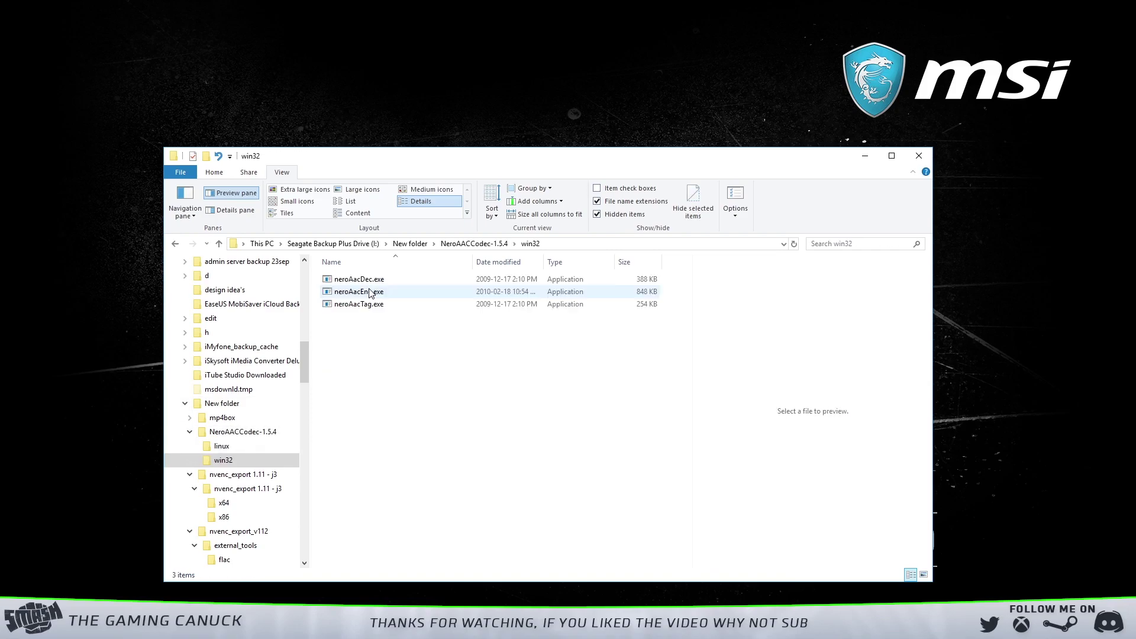
left_click(475, 245)
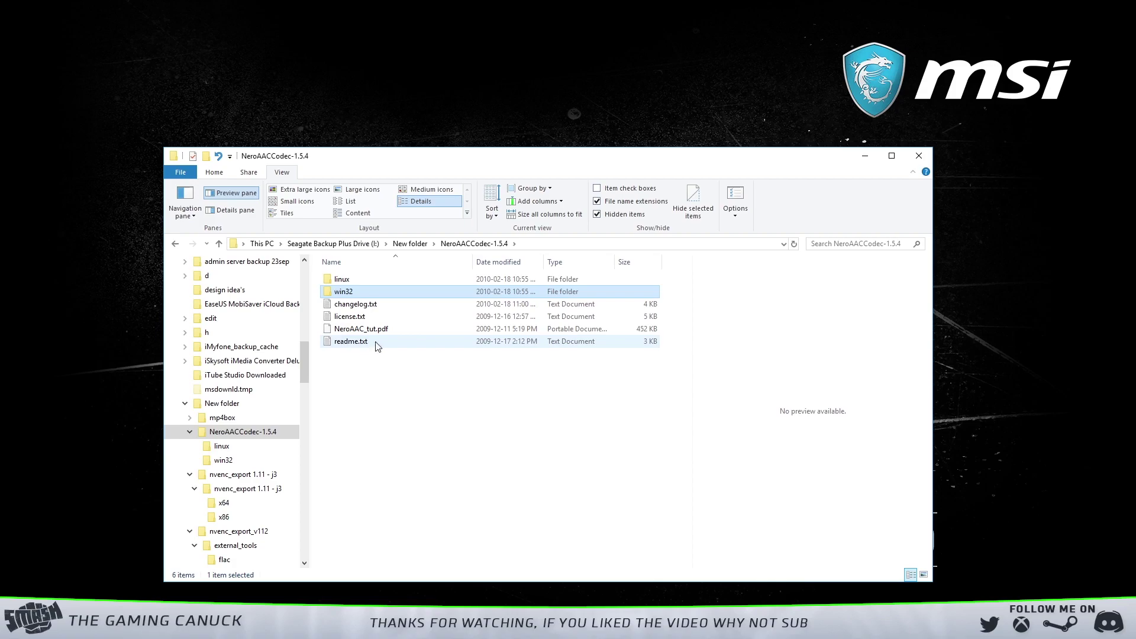
left_click(410, 244)
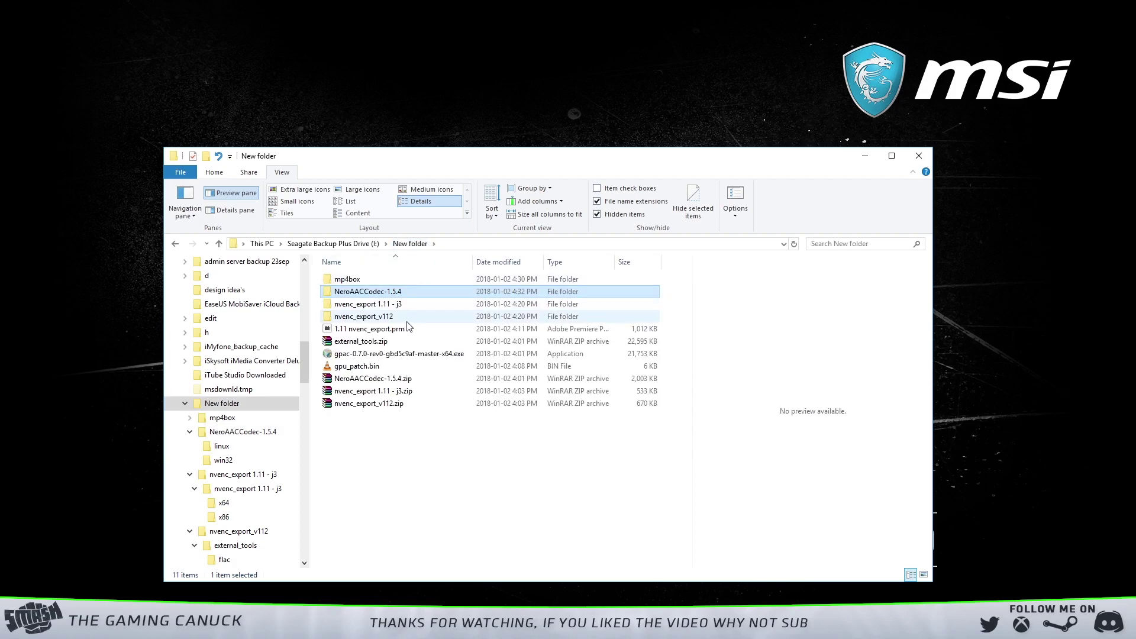
Step: Point out the mp4box folder, gpac installer and NeroAACCodec-1.5.4.zip in New folder
left_click(348, 281)
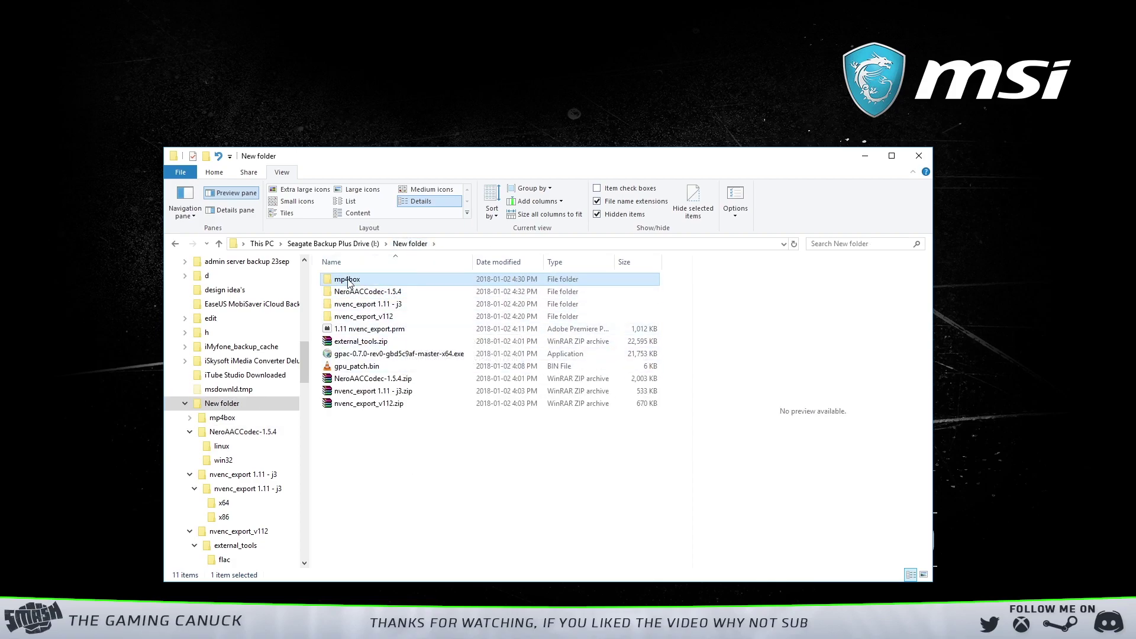
left_click(400, 355)
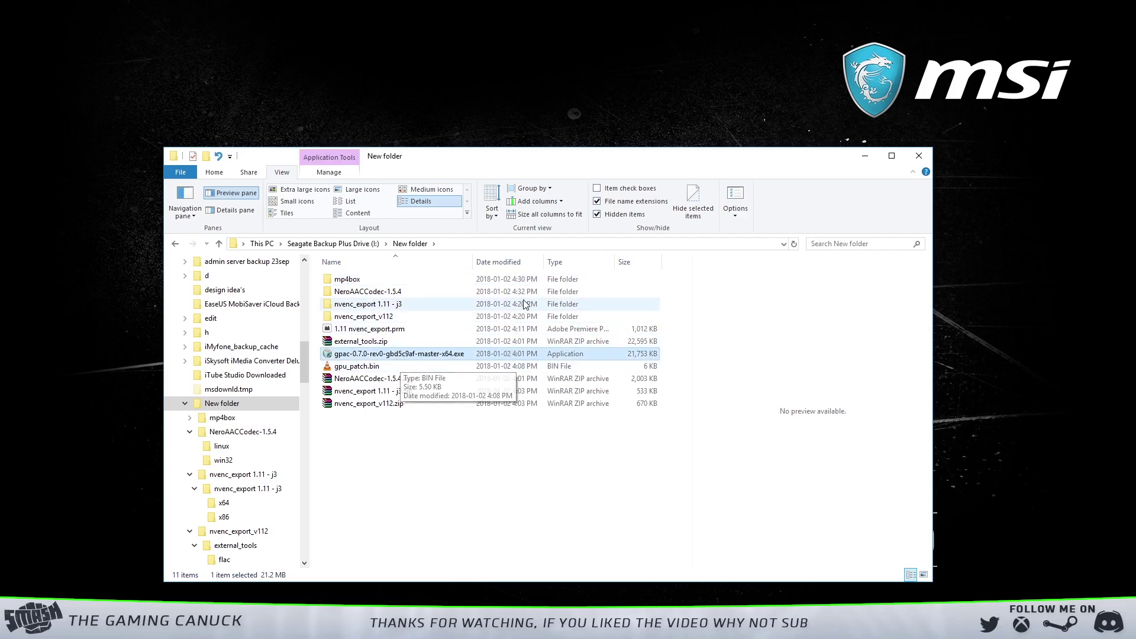
left_click(394, 380)
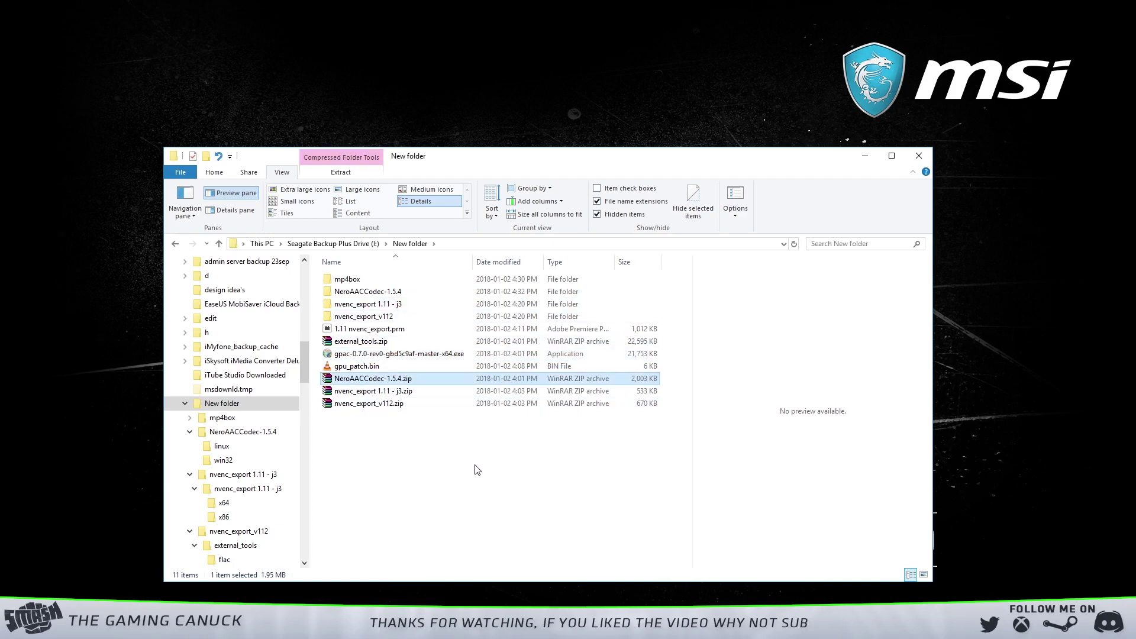
left_click(376, 392)
left_click(378, 404)
left_click(378, 392)
left_click(380, 405)
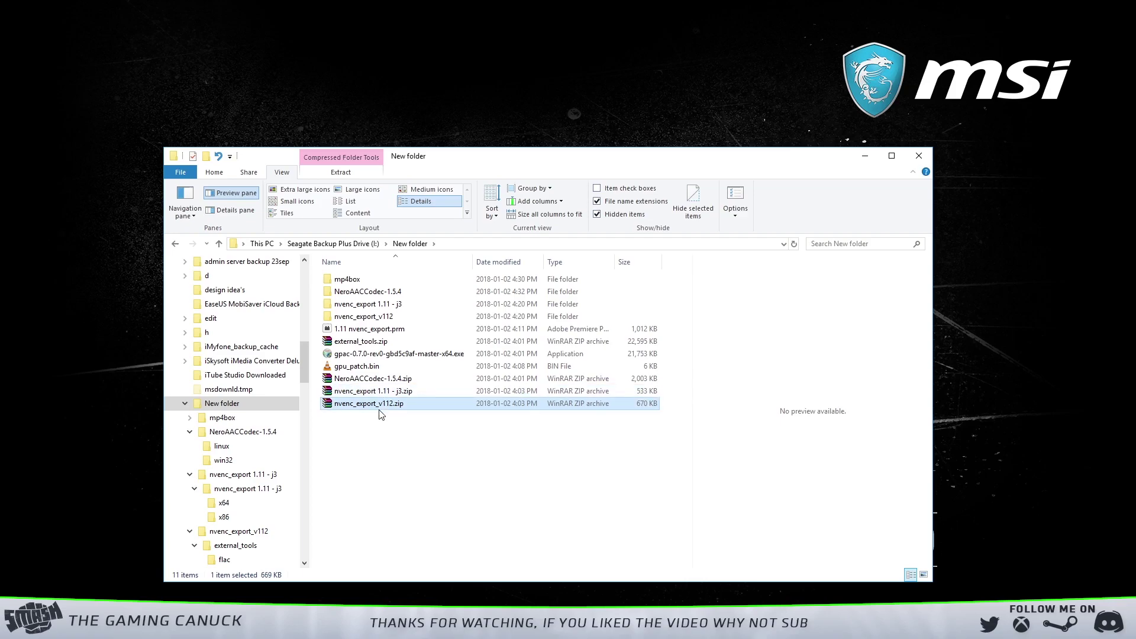
left_click(391, 392)
left_click(395, 406)
left_click(394, 392)
left_click(399, 406)
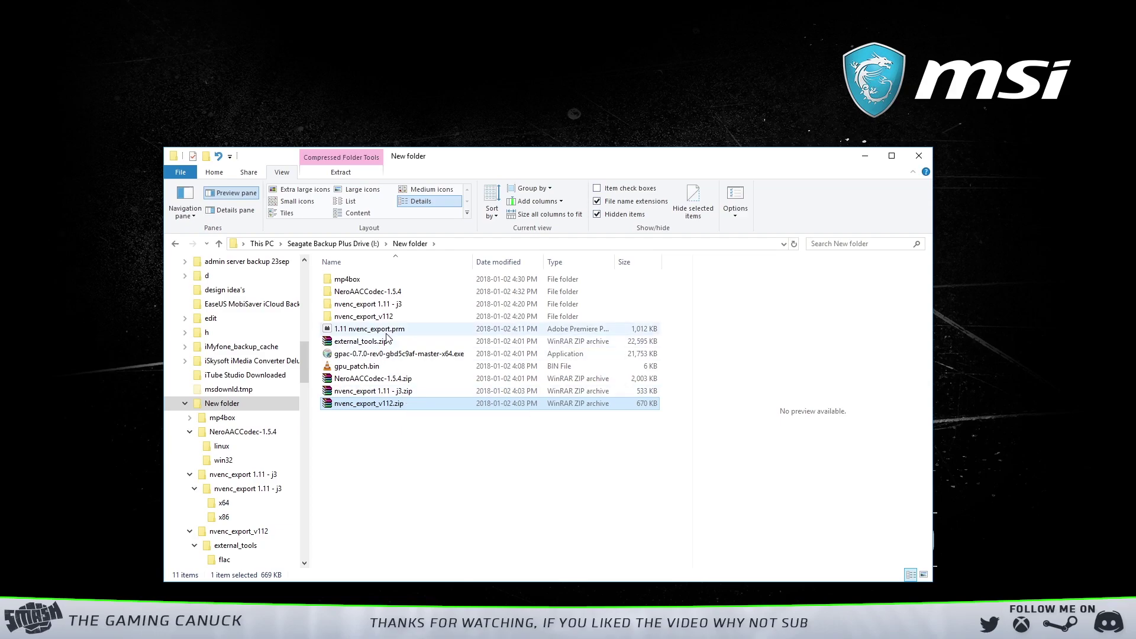
left_click(382, 331)
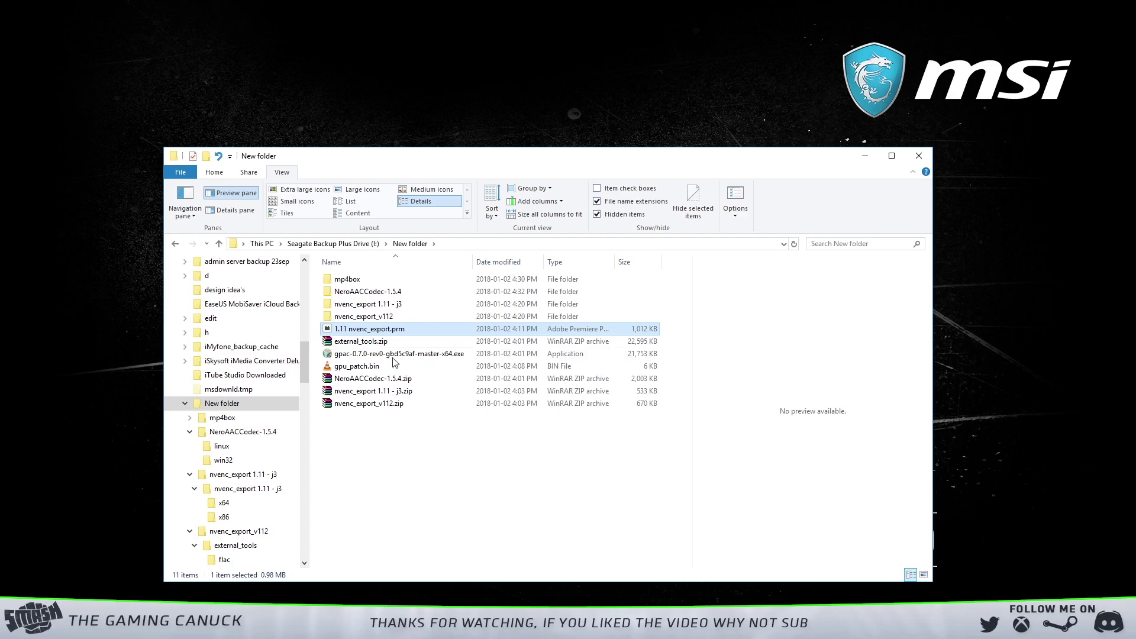
left_click(397, 393)
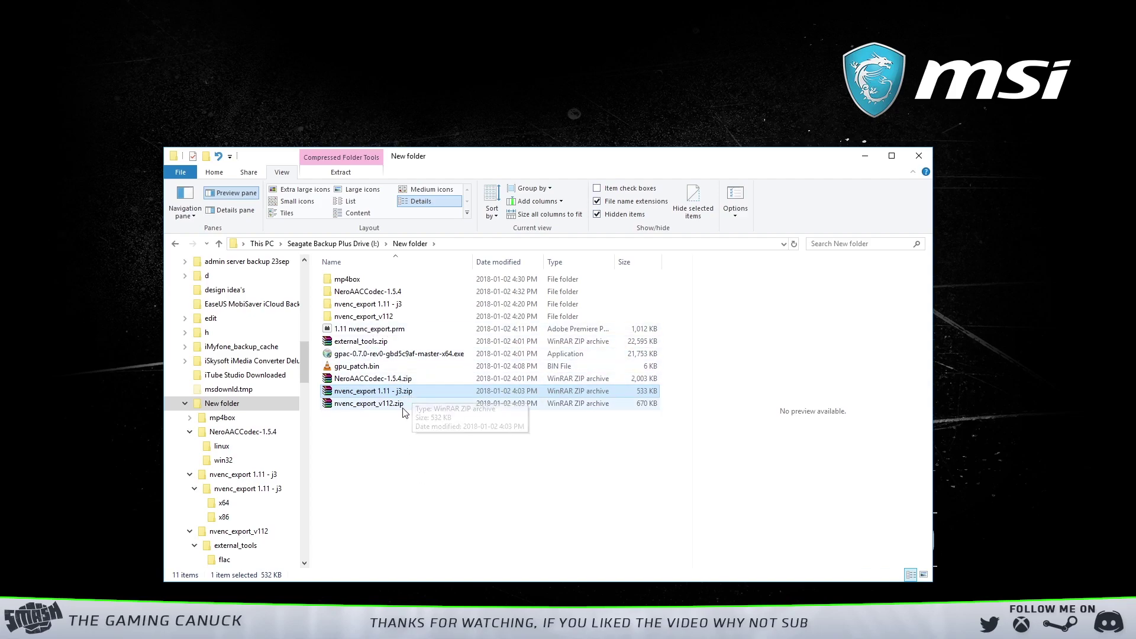
left_click(399, 407)
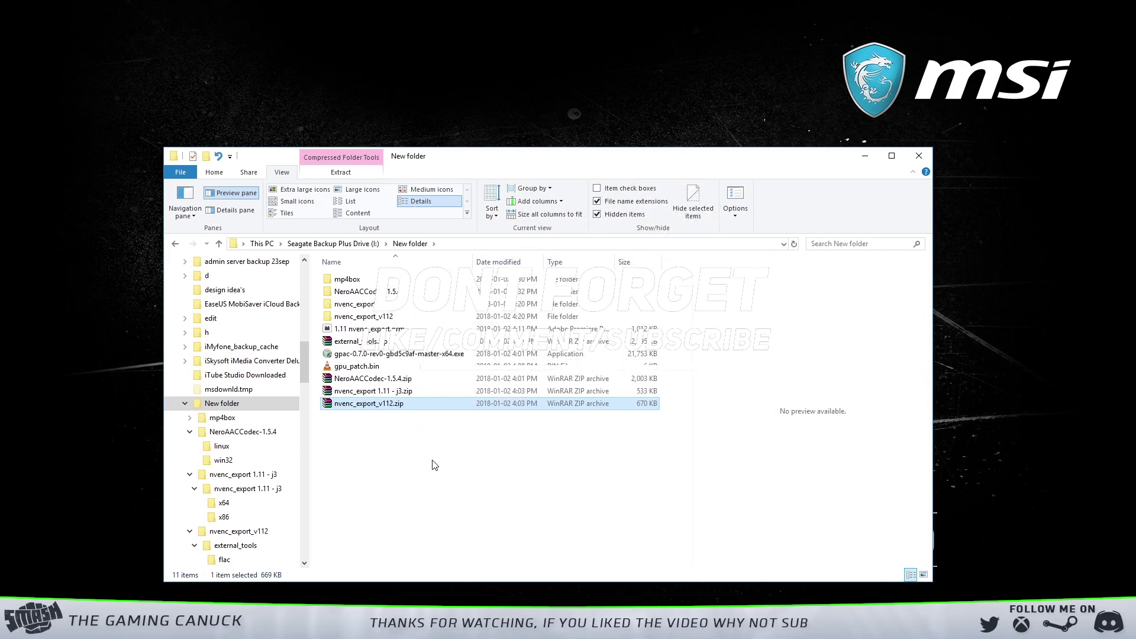
Step: Rename gpu_patch.bin to gpu_patch.exe, accepting the extension change warning
left_click(382, 368)
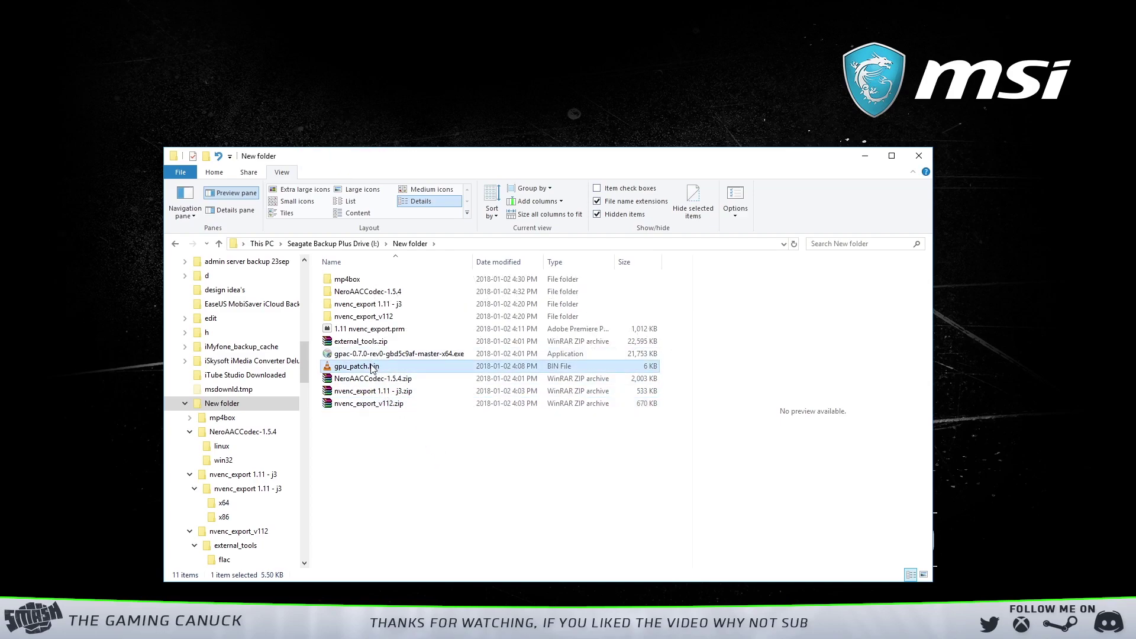
left_click(381, 368)
double_click(390, 366)
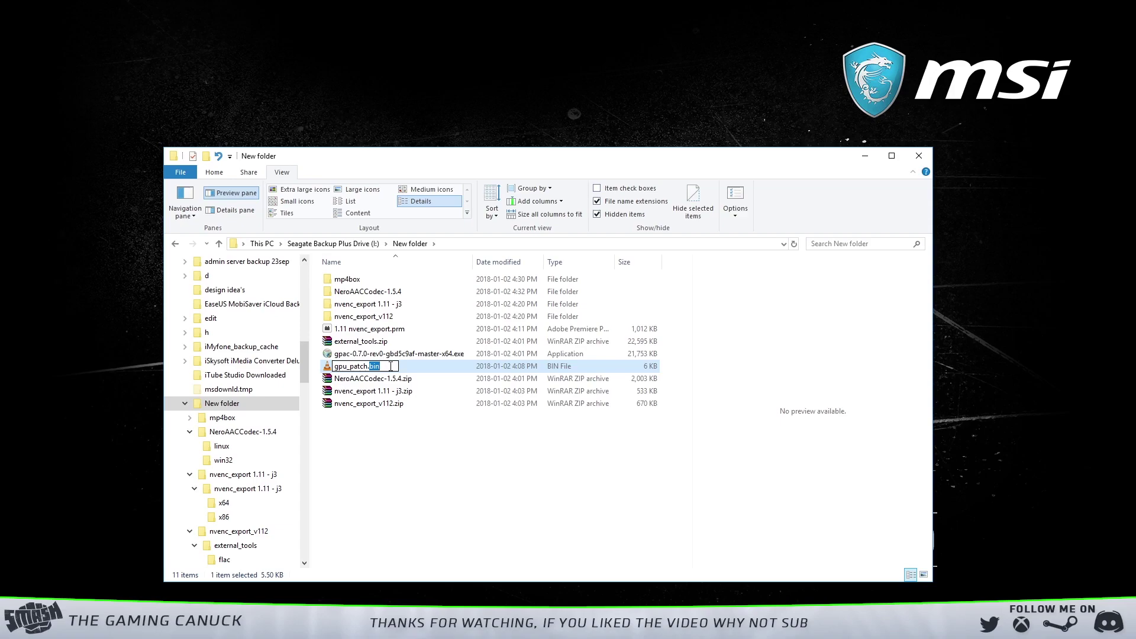
type("ez")
type("ex")
key("Return")
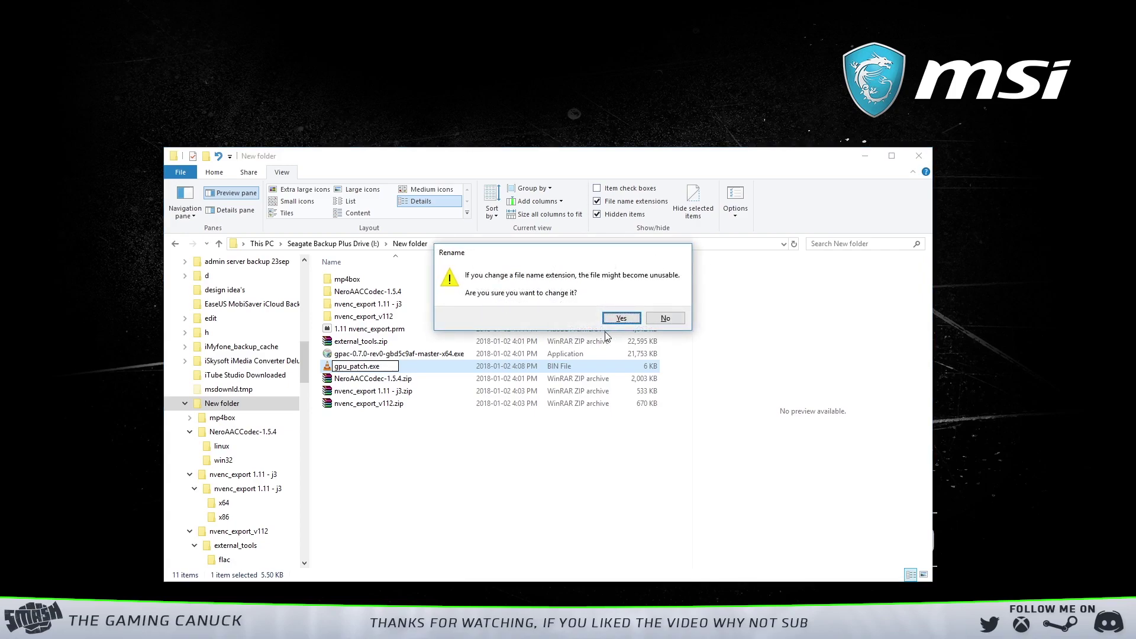
left_click(631, 319)
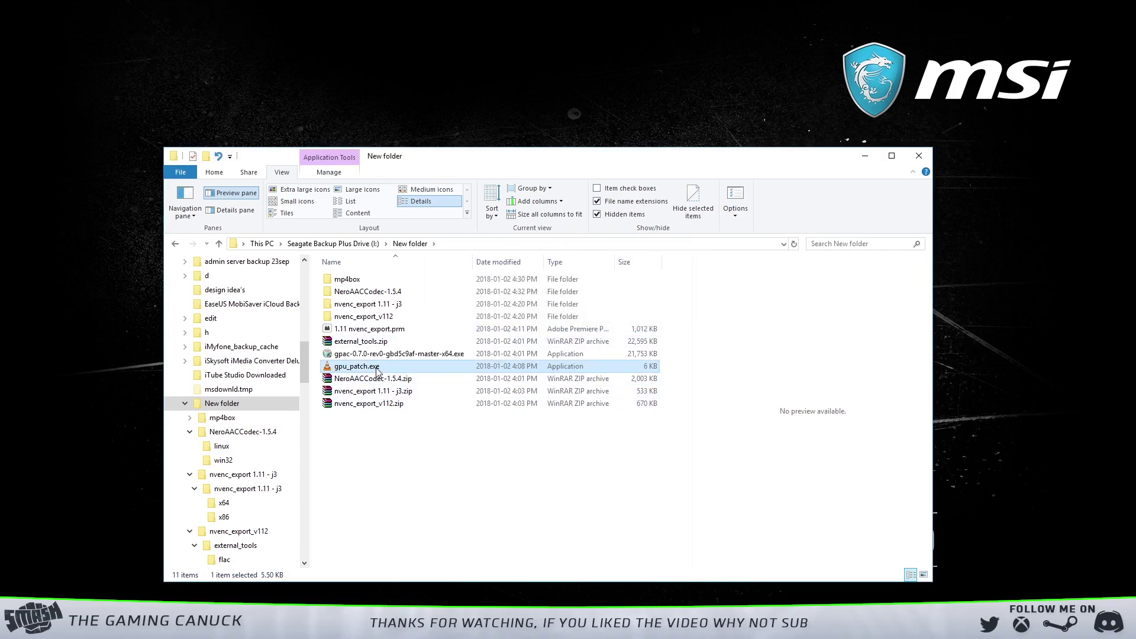
Step: Run gpu_patch.exe, bypassing the SmartScreen warning with Run anyway
double_click(374, 368)
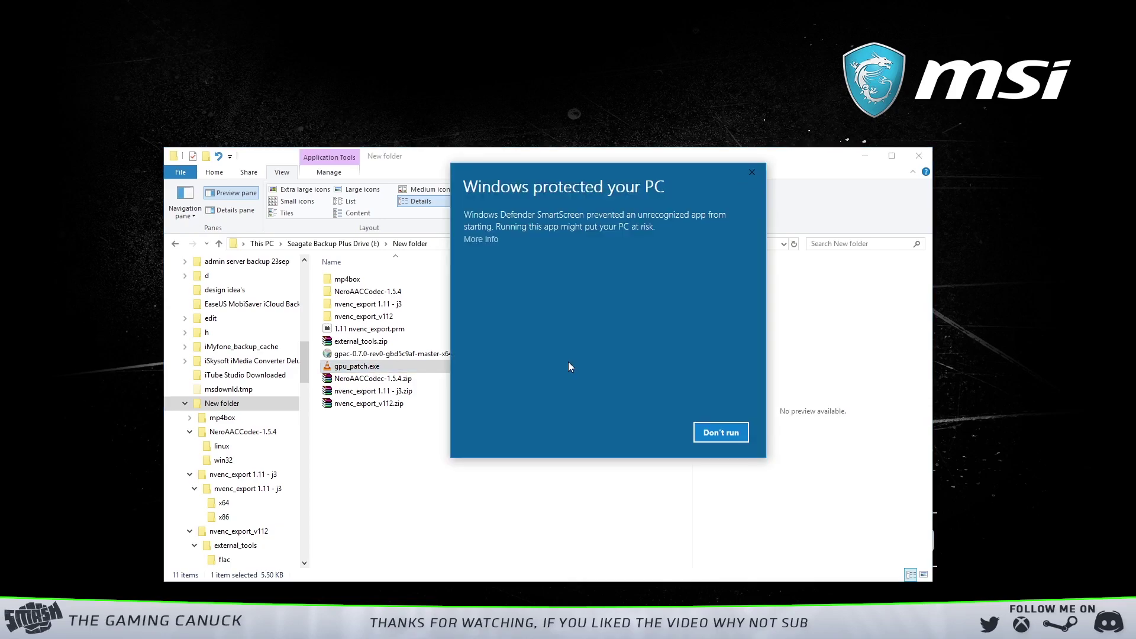
left_click(481, 239)
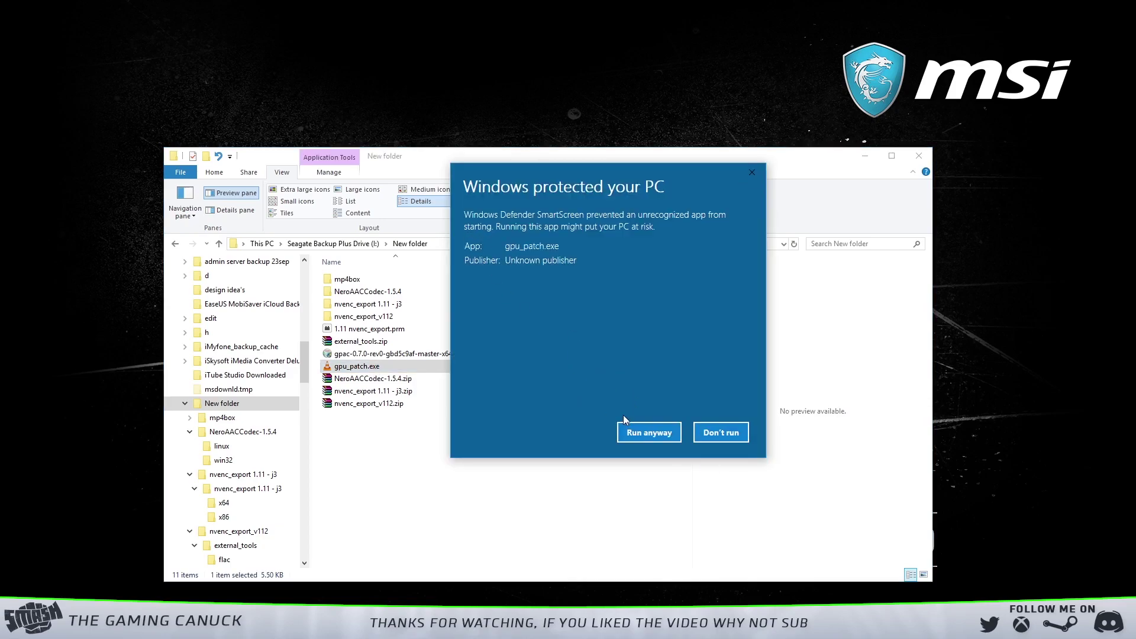
left_click(648, 431)
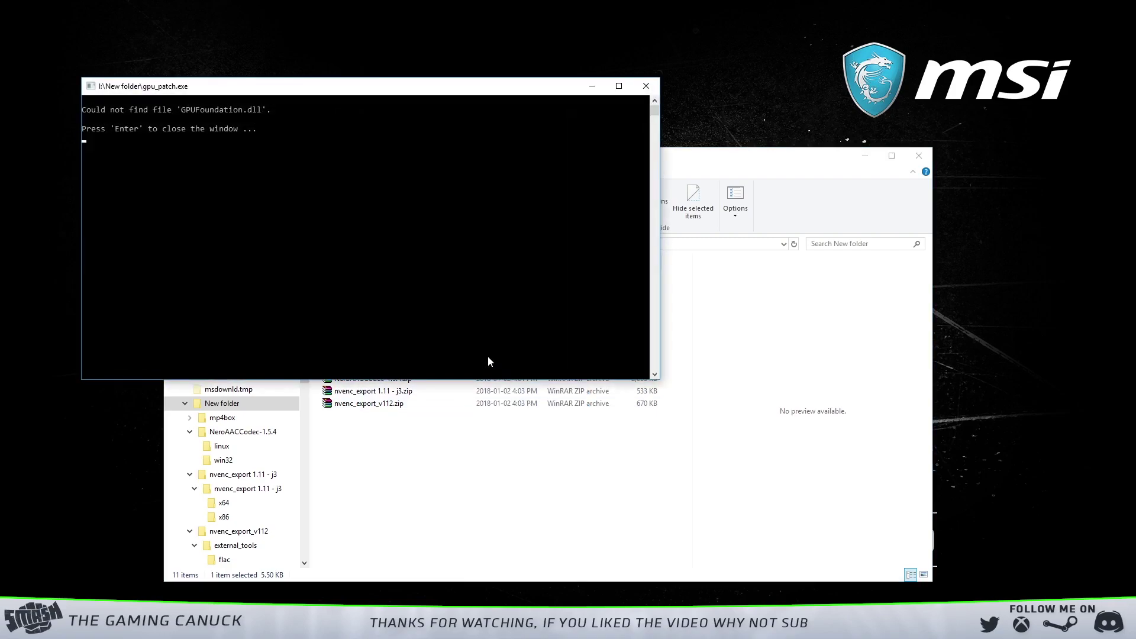
Step: Close the gpu_patch console reporting the missing GPUFoundation.dll
left_click(646, 86)
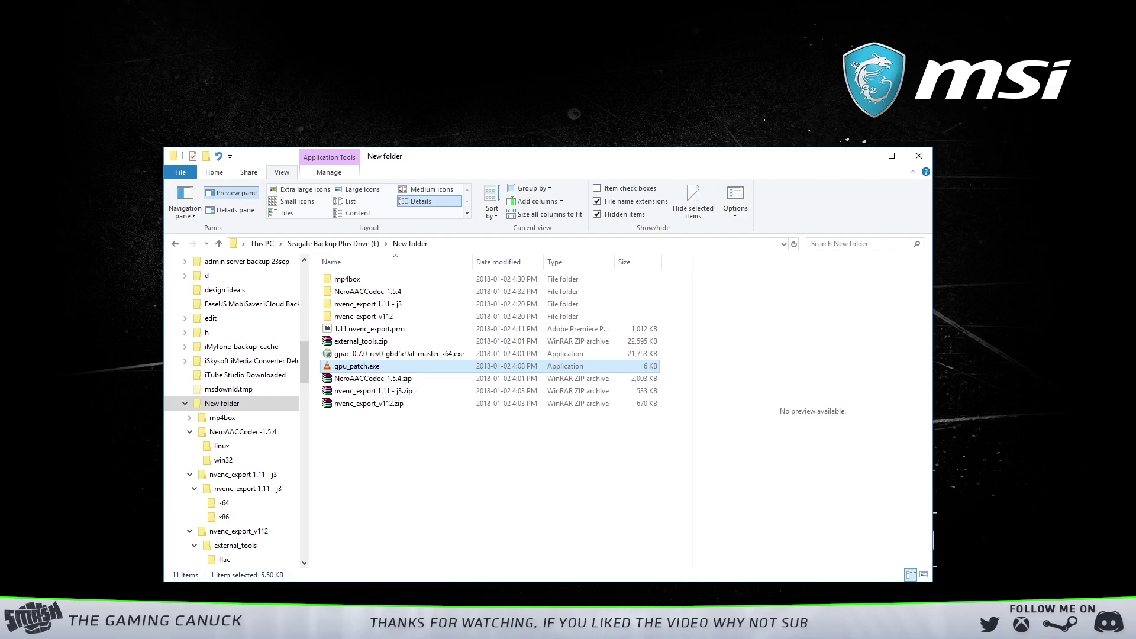
key("Return")
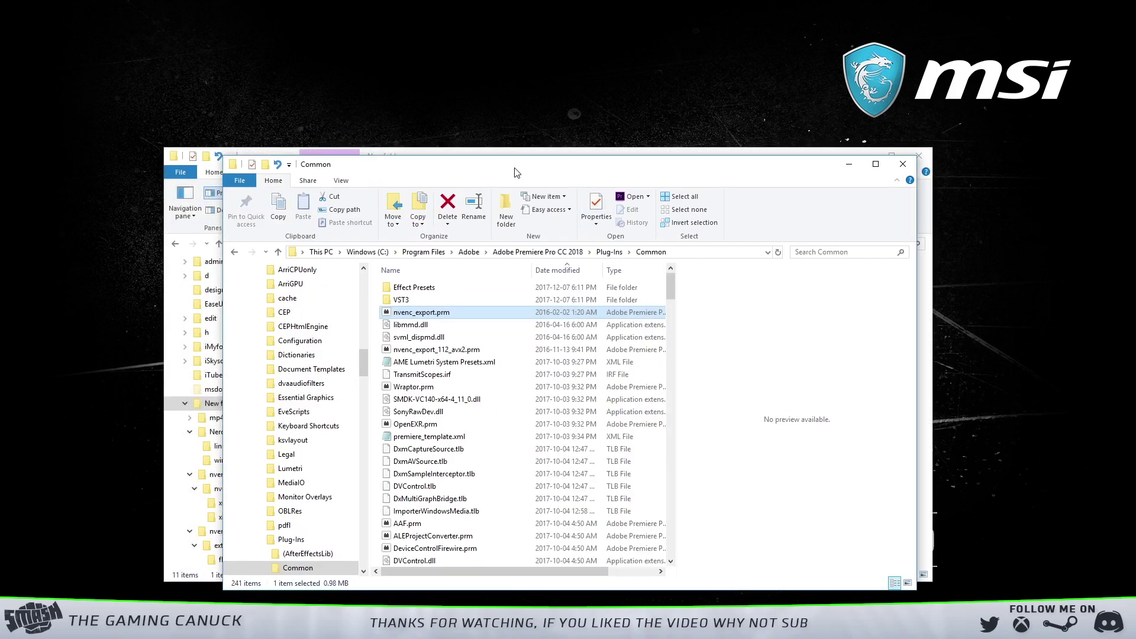
Step: Reach Premiere Pro CC 2018's install folder via its shortcut properties and open Plug-Ins\Common
left_click_drag(452, 161, 705, 154)
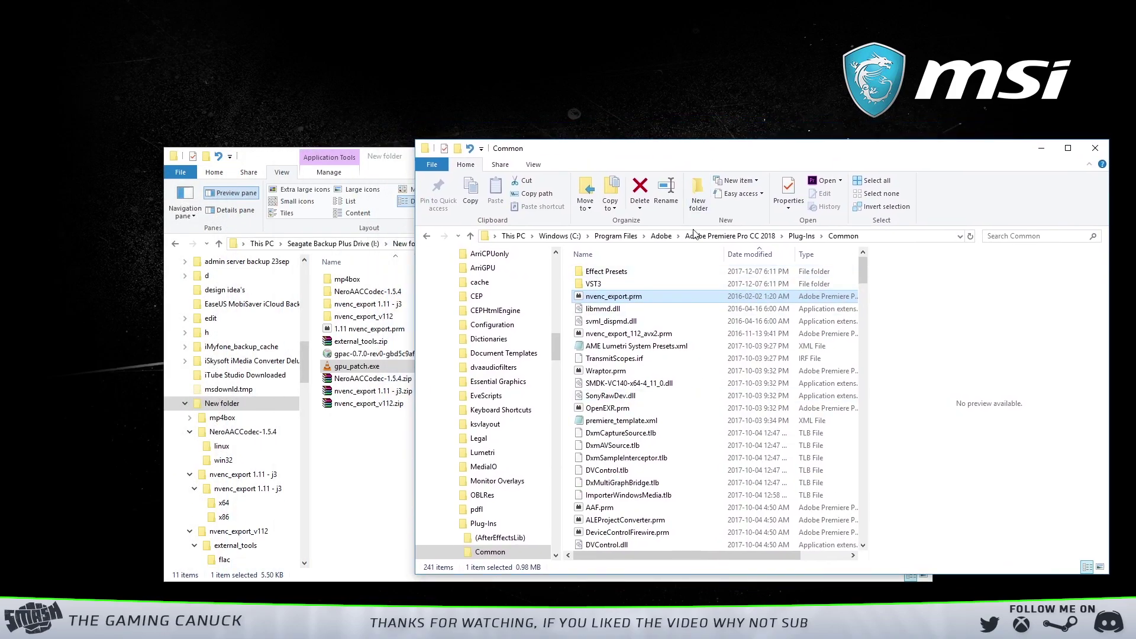
right_click(485, 627)
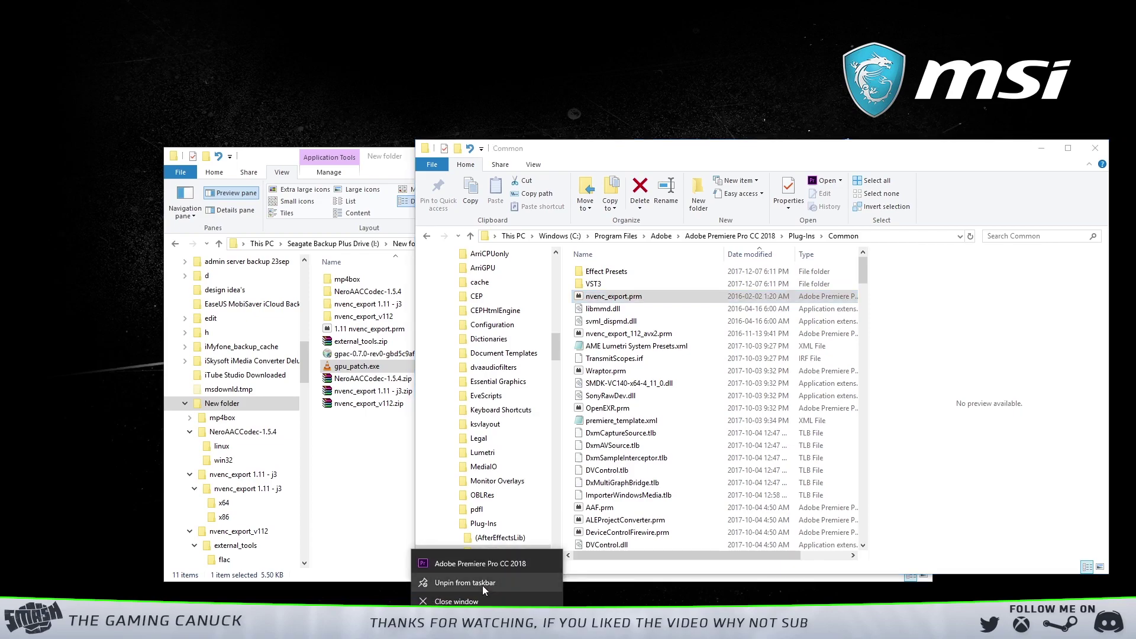
right_click(489, 567)
left_click(518, 553)
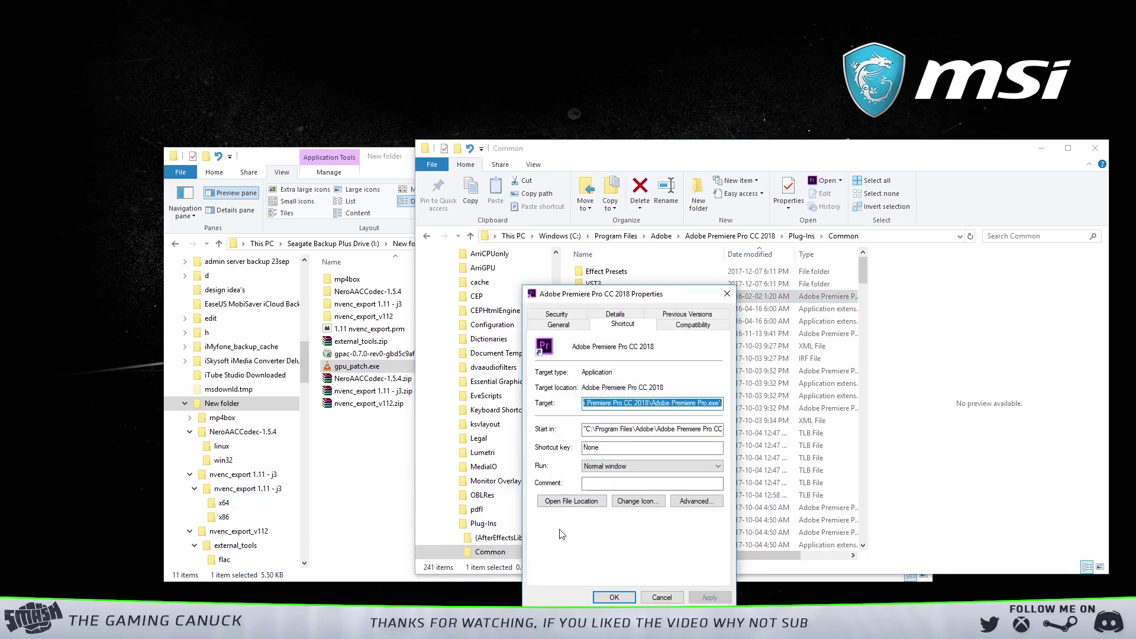
left_click(570, 502)
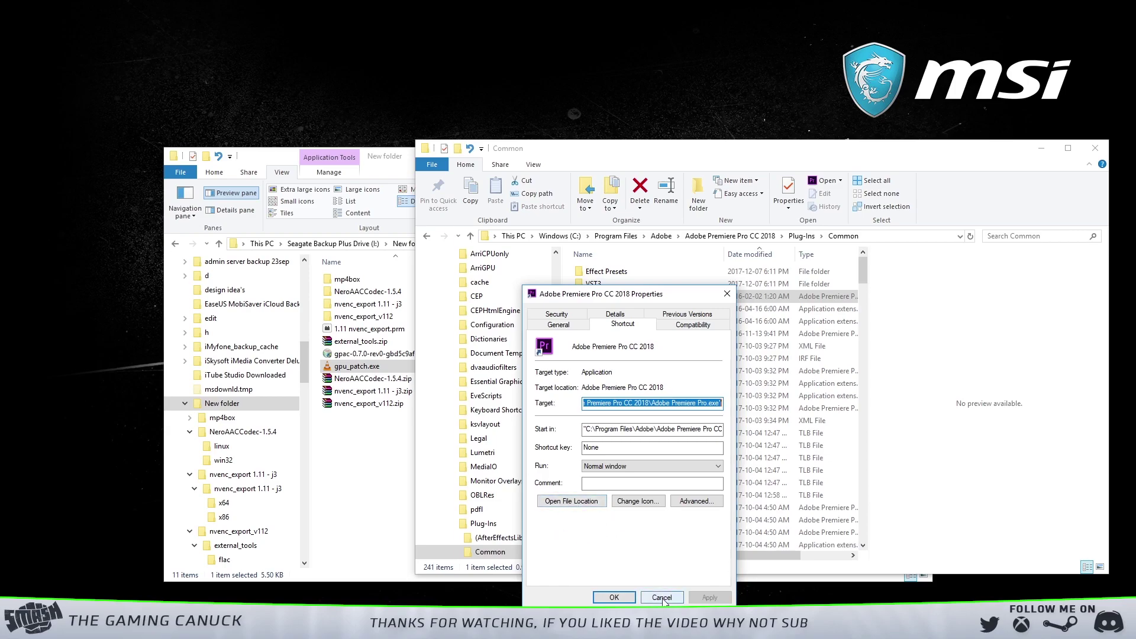
left_click(729, 236)
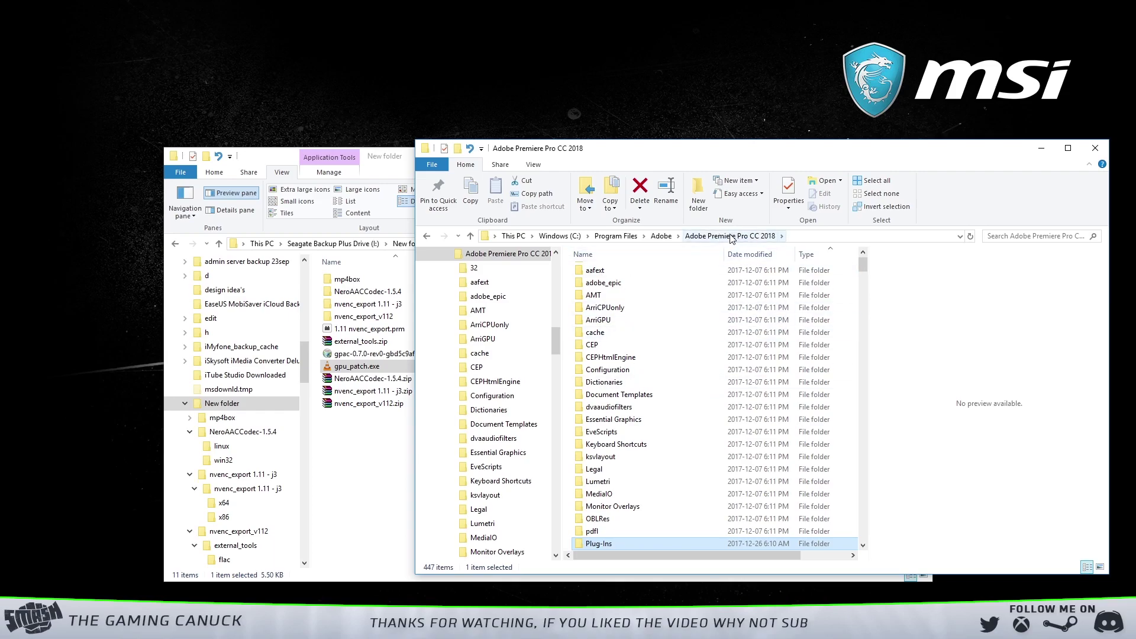
double_click(610, 543)
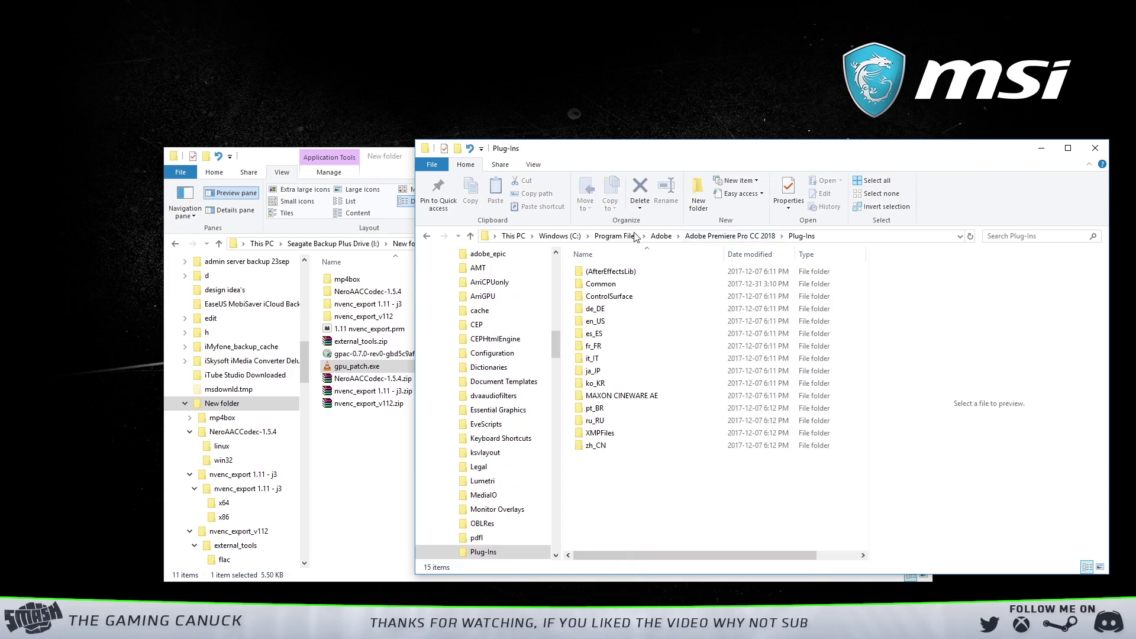
double_click(601, 284)
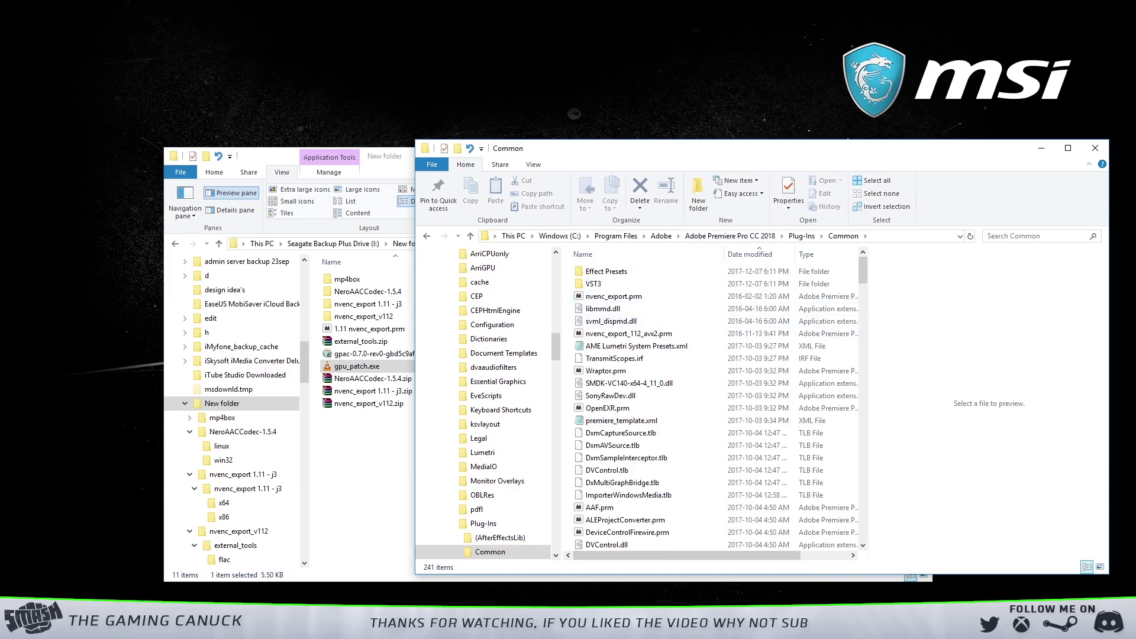
left_click(368, 404)
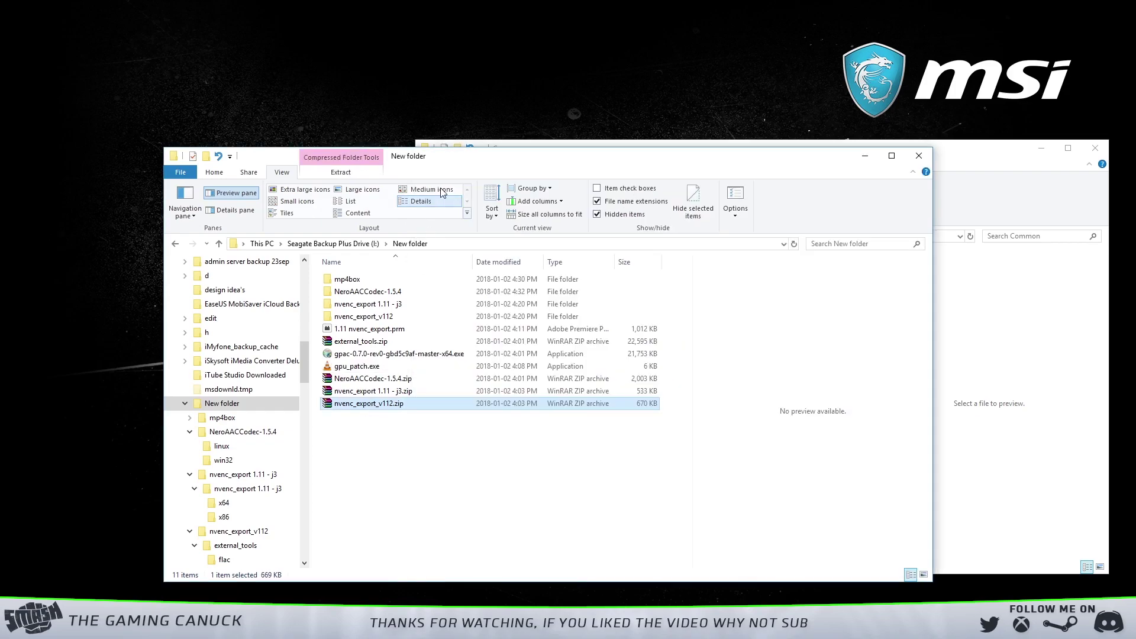
Step: Open nvenc_export_v112 > Plug-ins > Common and preview avx_avx2_readme.txt.txt
left_click_drag(445, 156, 359, 148)
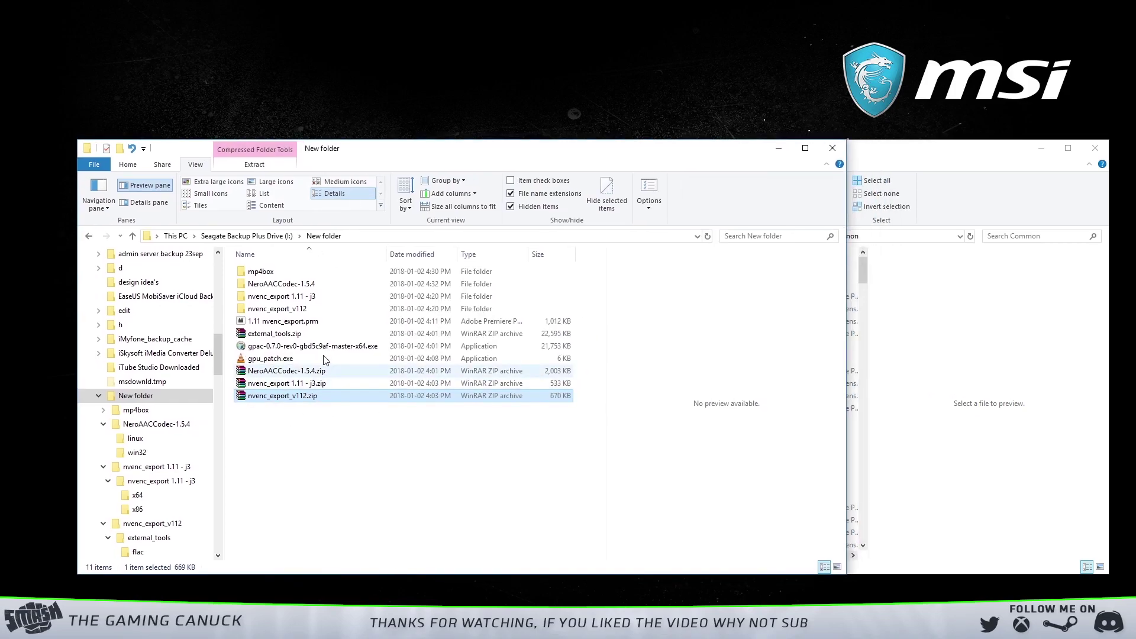
left_click(895, 439)
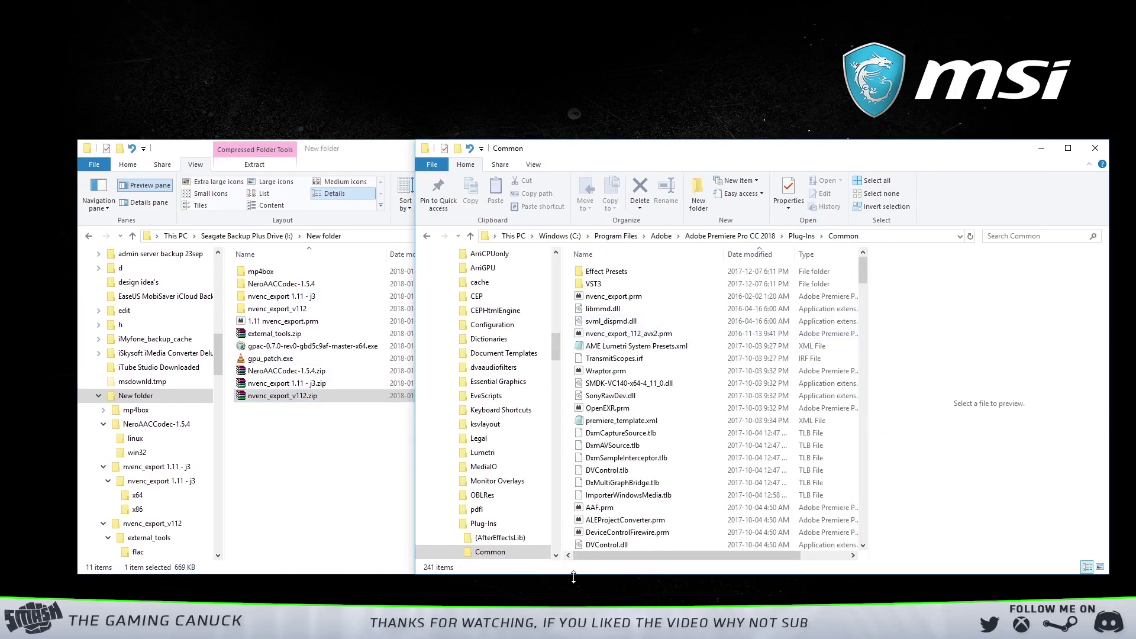
double_click(277, 308)
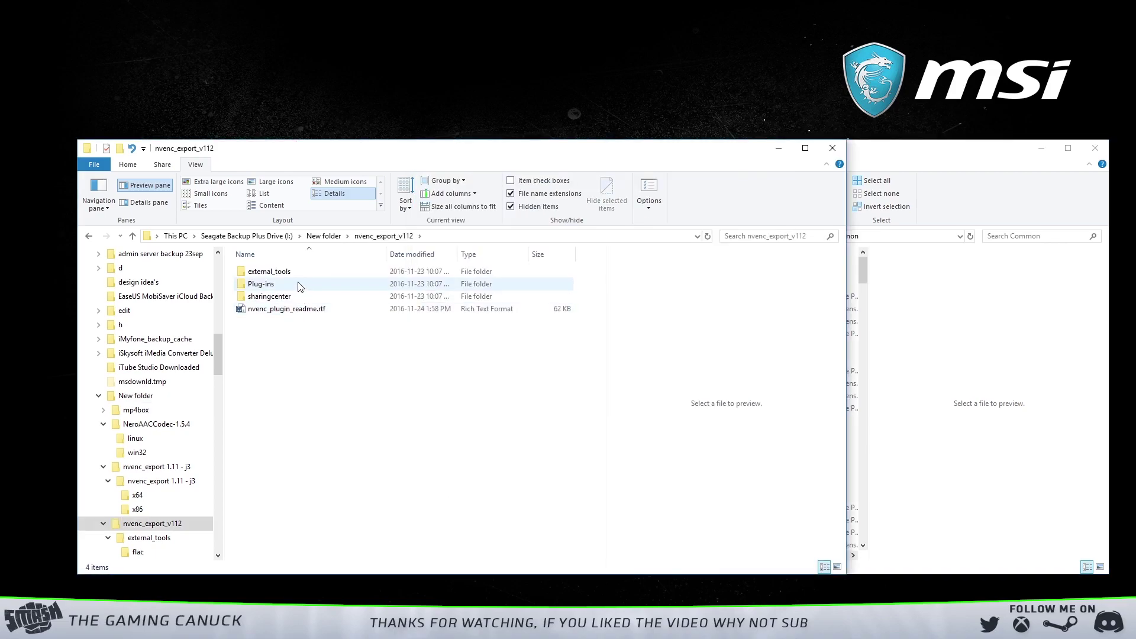
double_click(298, 283)
double_click(298, 273)
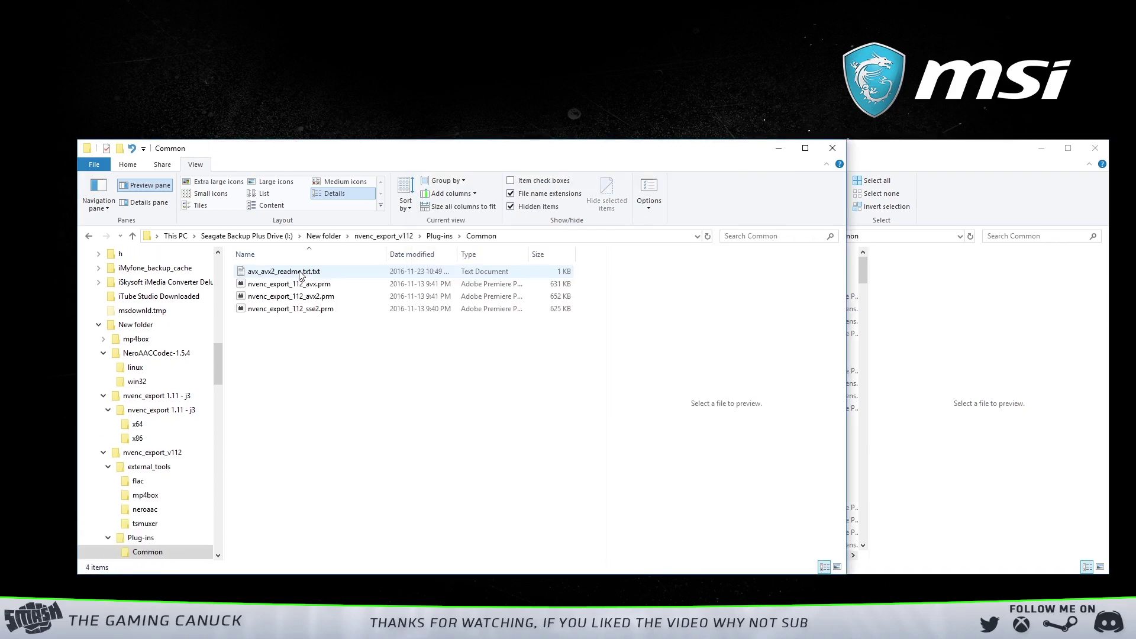
left_click(317, 309)
left_click(305, 274)
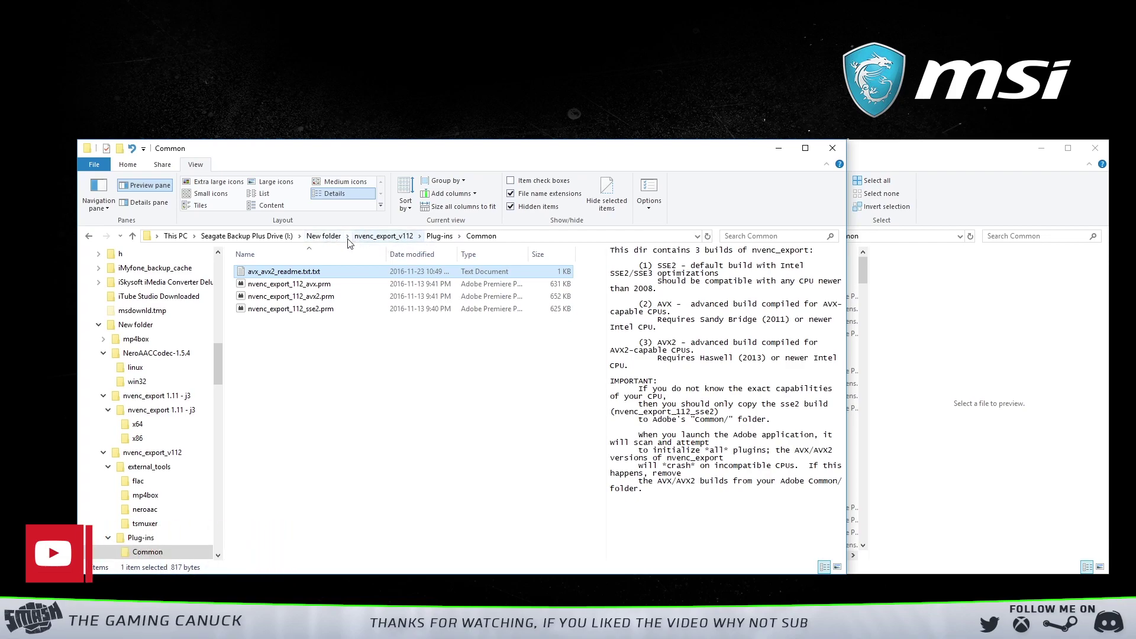
left_click(325, 236)
Step: Browse the x64 and x86 folders inside nvenc_export 1.11 - j3, then return to New folder
double_click(284, 297)
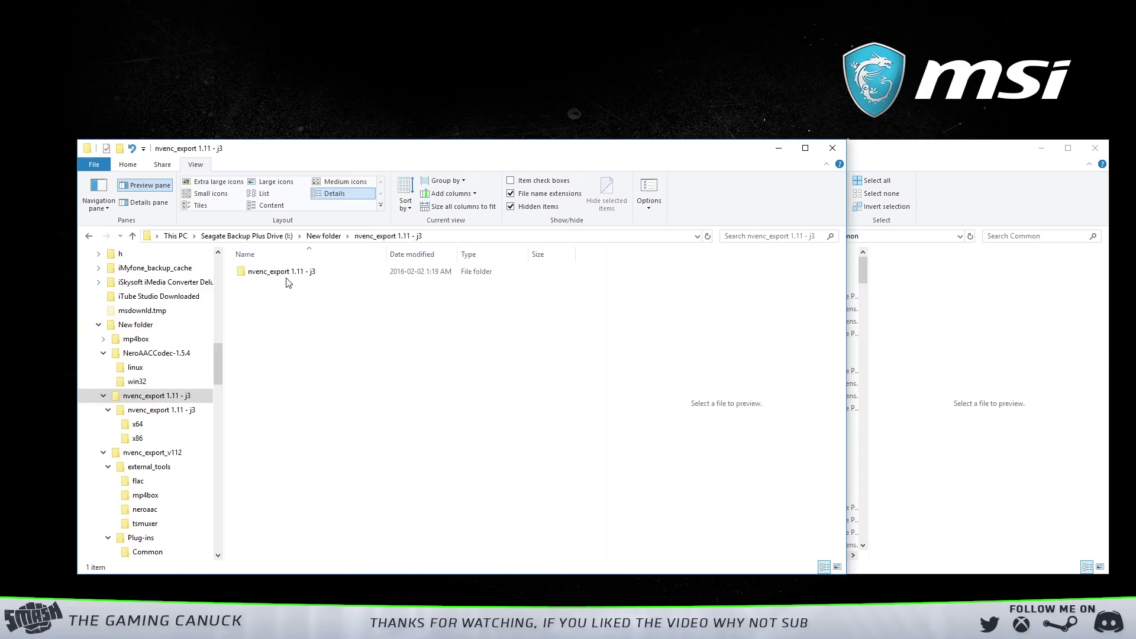
double_click(277, 272)
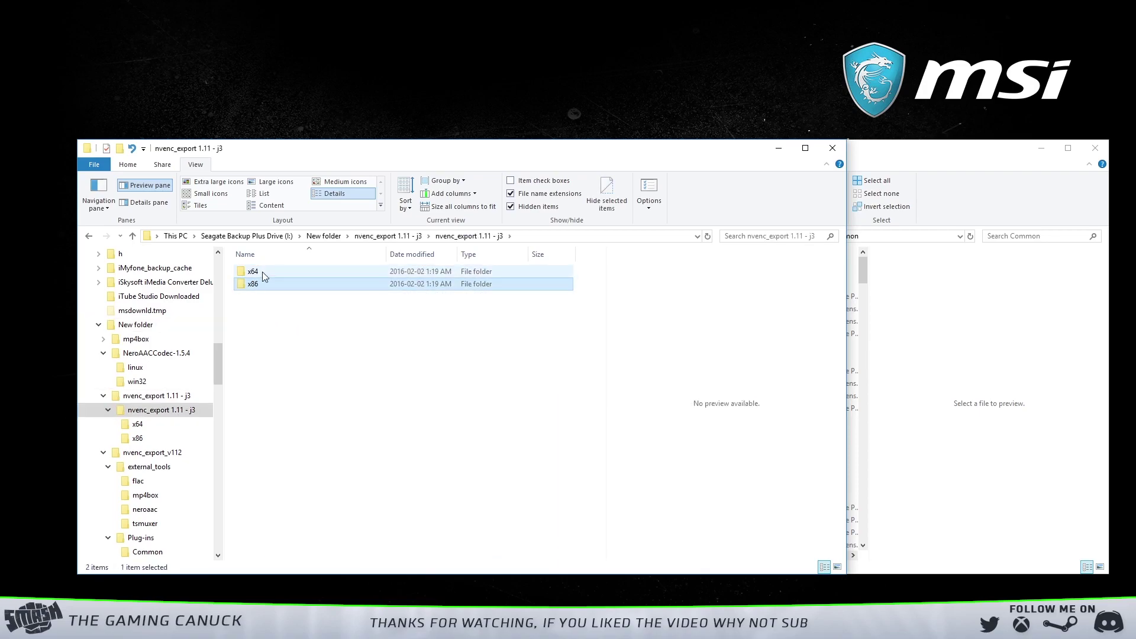
double_click(262, 272)
left_click(453, 237)
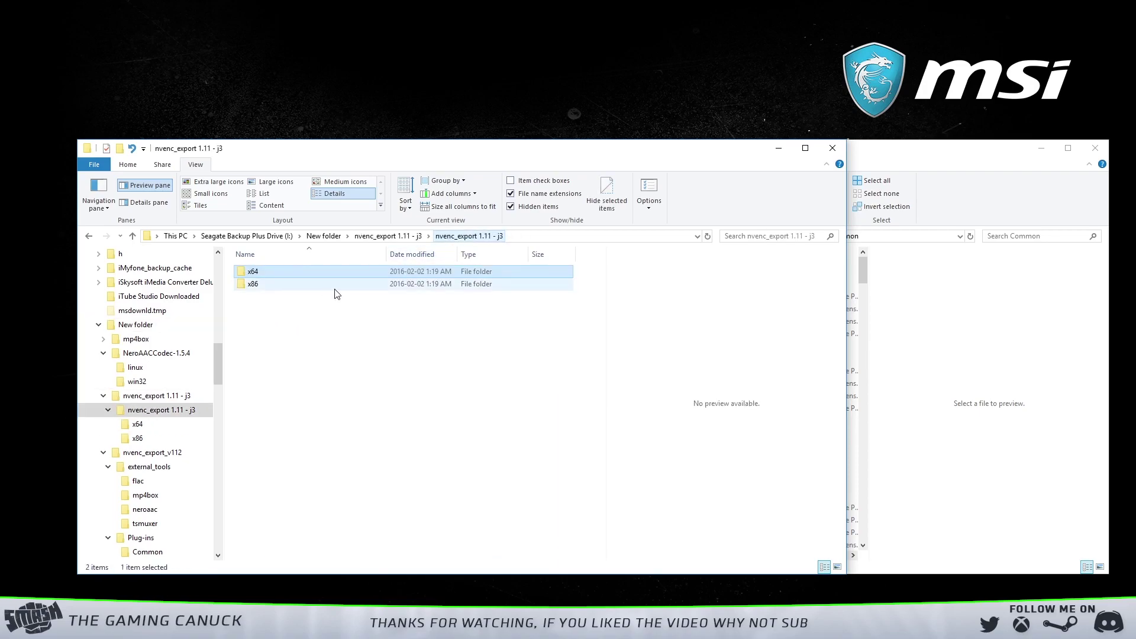
double_click(270, 285)
left_click(389, 236)
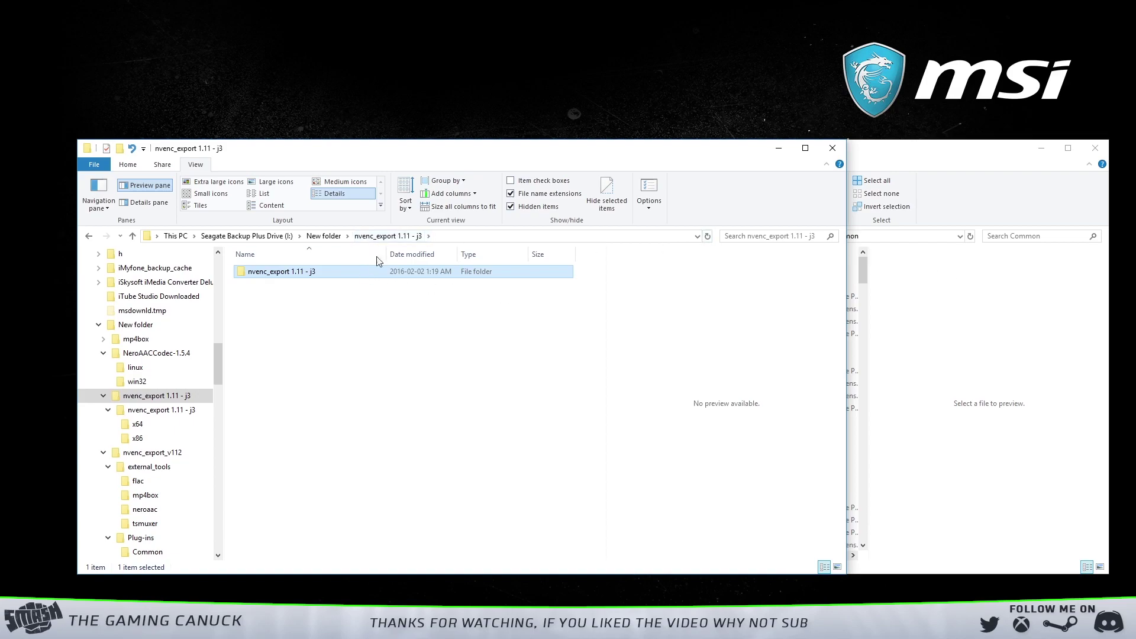
left_click(330, 237)
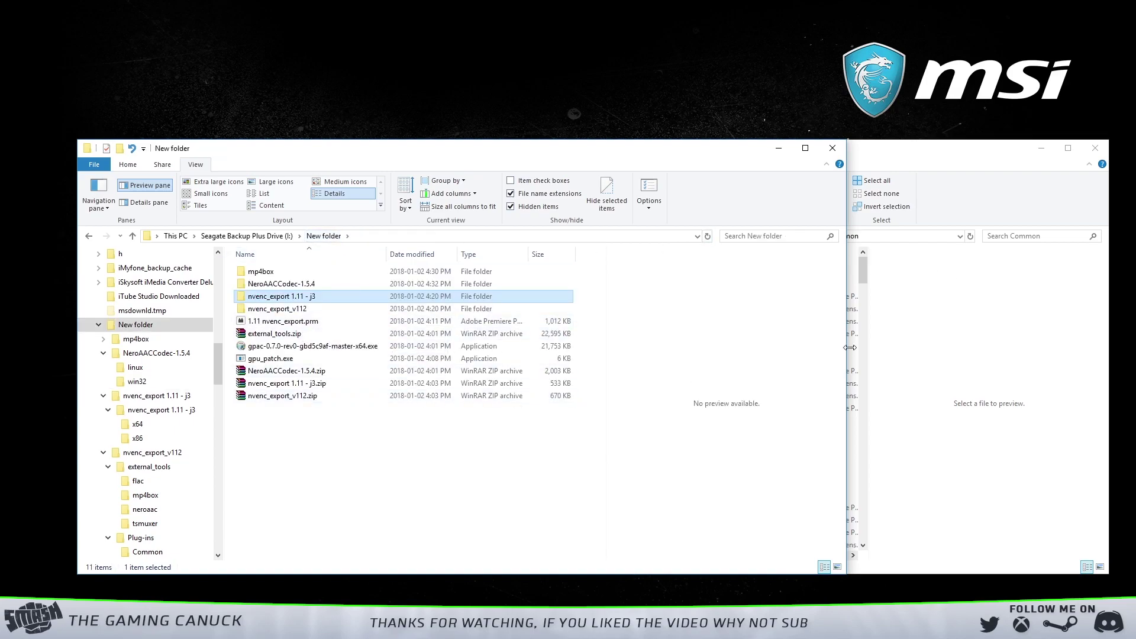
Step: Check the existing nvenc_export.prm in Premiere's Common plug-ins folder
left_click(1012, 324)
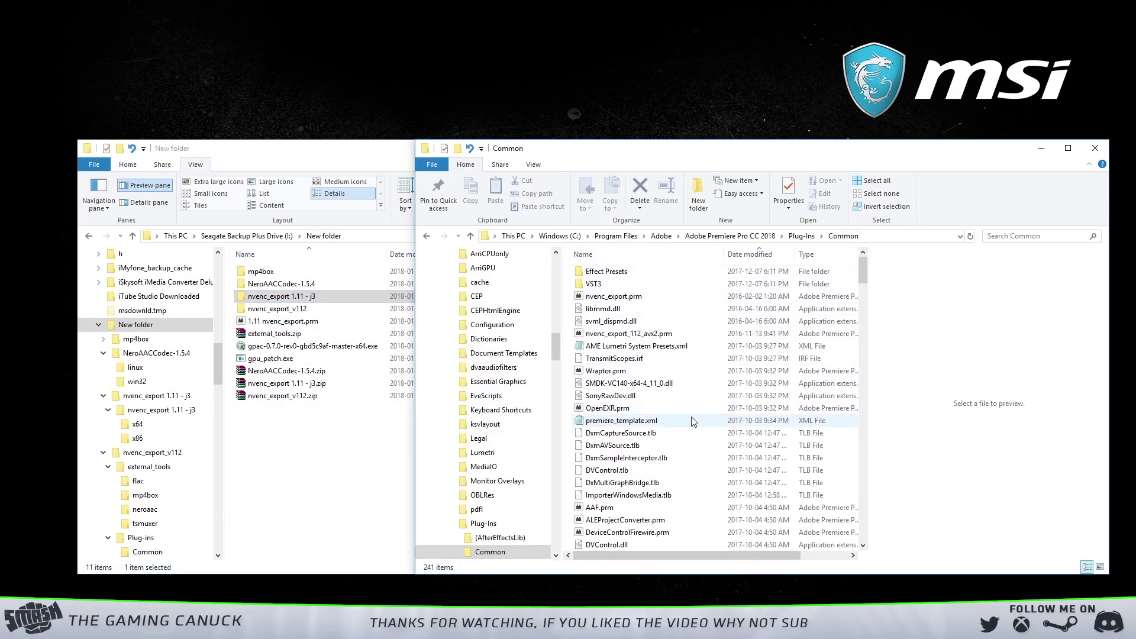
left_click(640, 298)
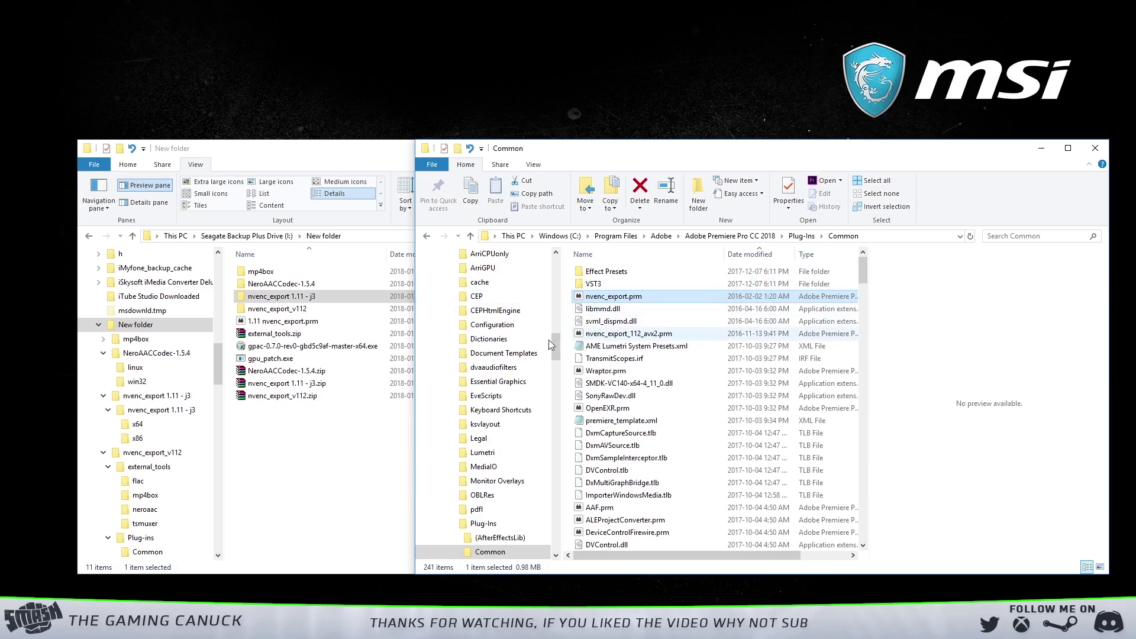
left_click(314, 302)
Step: Duplicate the x64 nvenc_export.prm and rename the copy nvenc_exportj3.prm
double_click(315, 297)
double_click(307, 271)
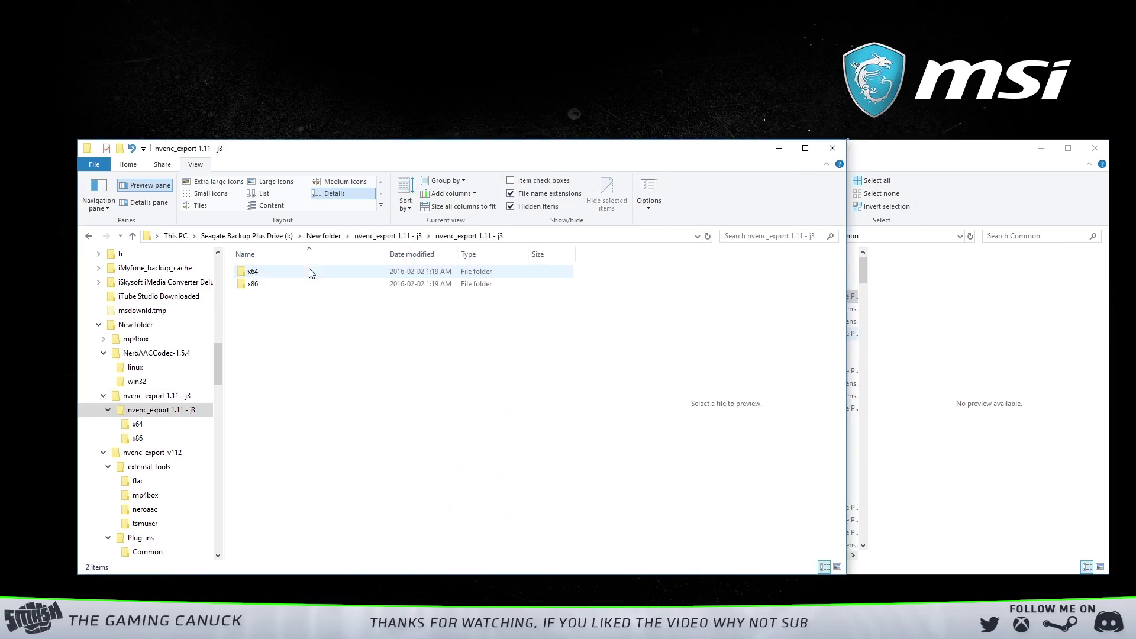
double_click(273, 272)
left_click(273, 273)
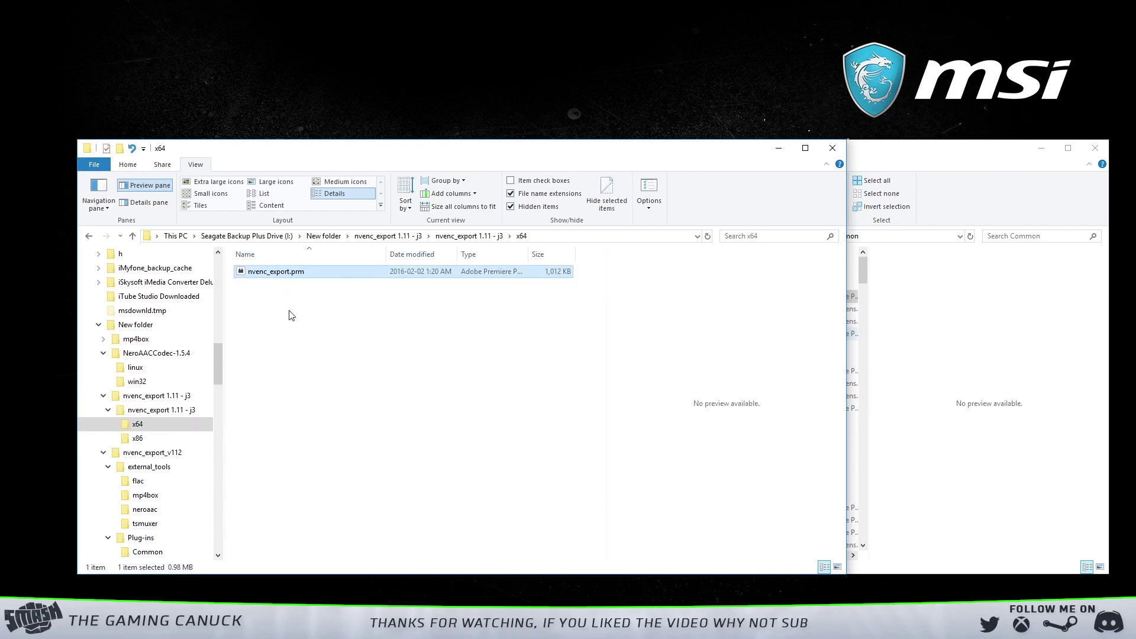
key("ctrl+c")
key("ctrl+v")
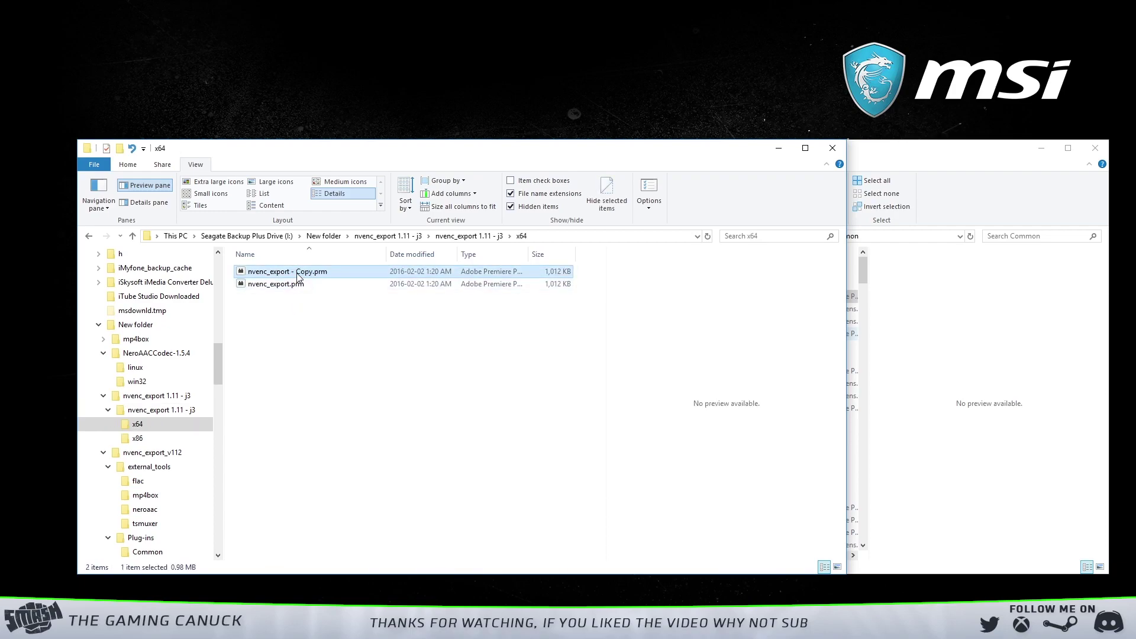
left_click(294, 273)
left_click_drag(292, 273, 315, 273)
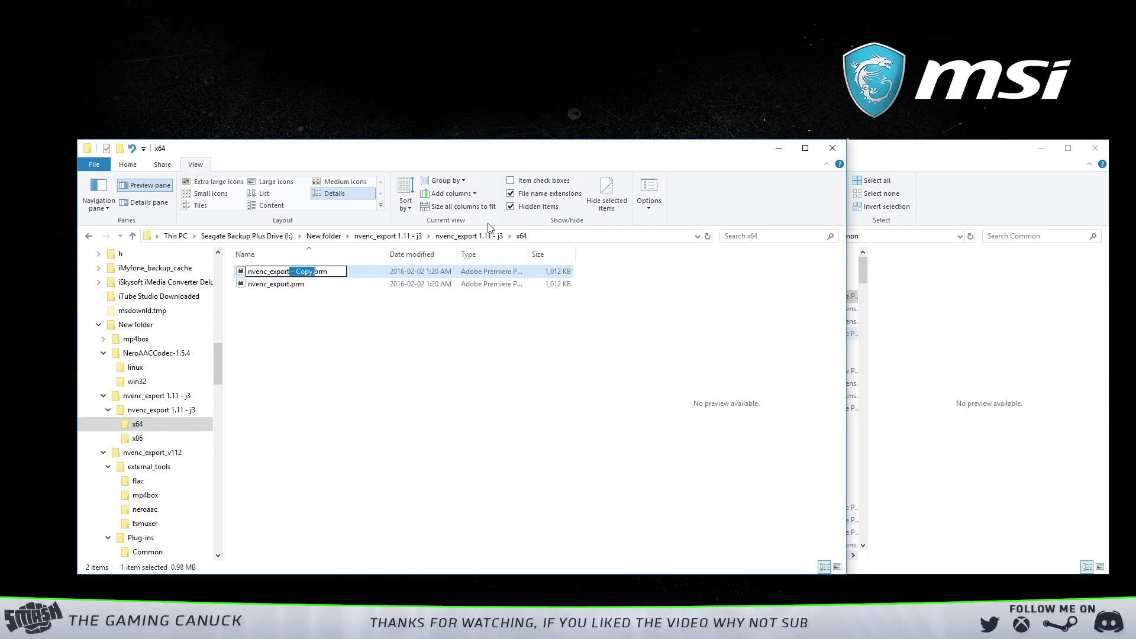
key("BackSpace")
type("j3")
key("Return")
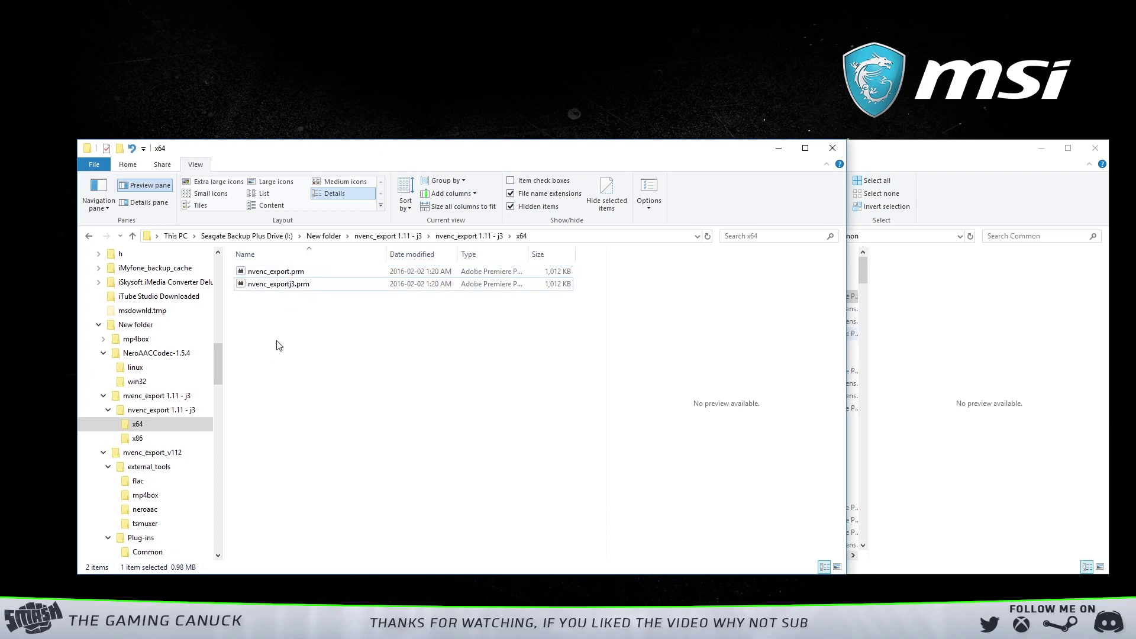
Step: Paste nvenc_exportj3.prm into Premiere's Common plug-ins folder, granting admin permission
left_click(295, 285)
left_click(906, 385)
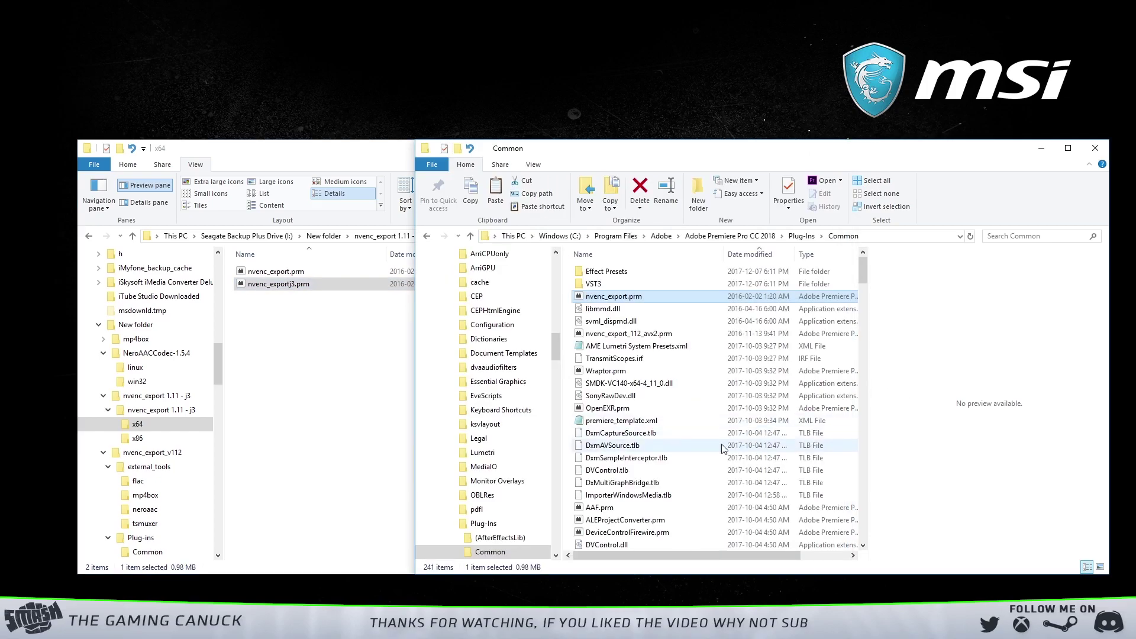
key("ctrl+v")
left_click(467, 231)
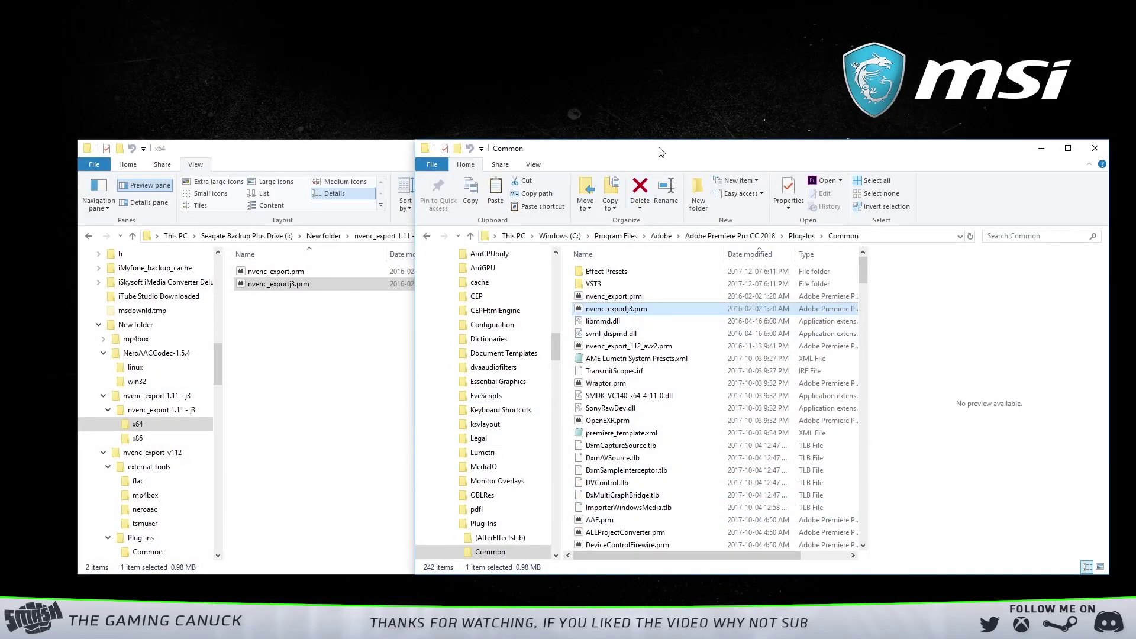
left_click_drag(662, 152, 561, 157)
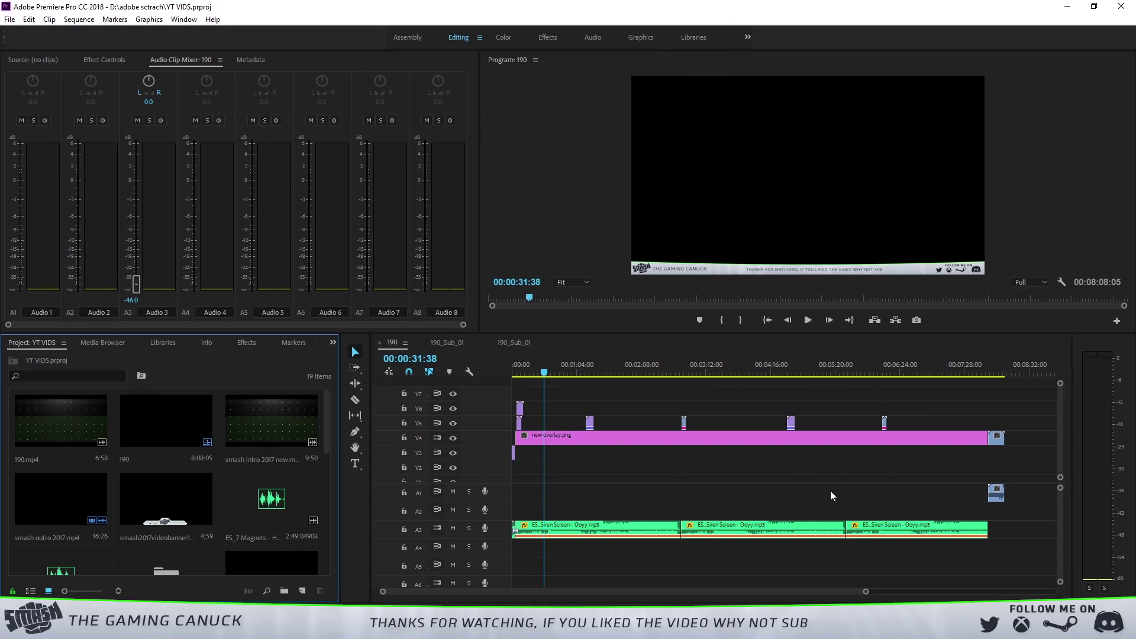
Step: Try exporting the sequence via File > Export > Media
left_click(8, 18)
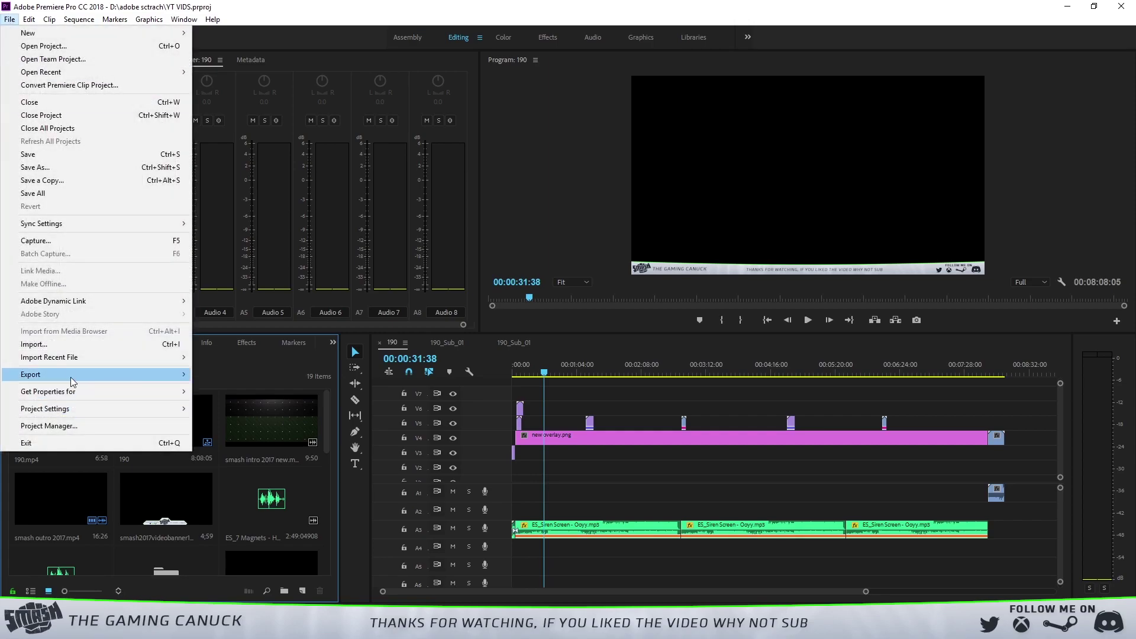
mouse_move(73, 379)
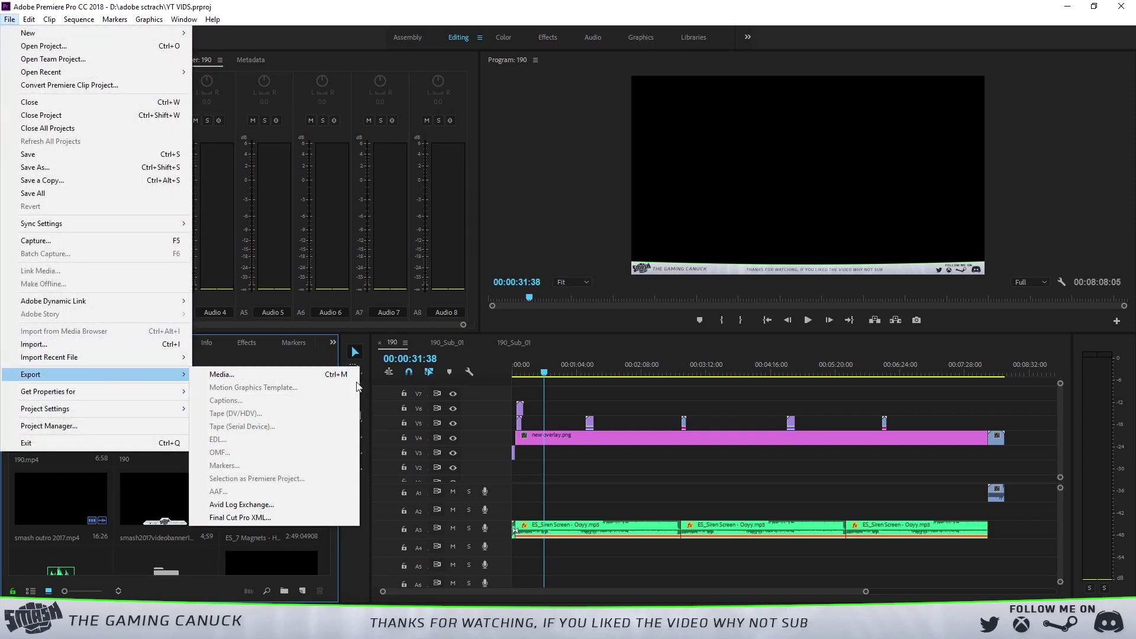
left_click(294, 378)
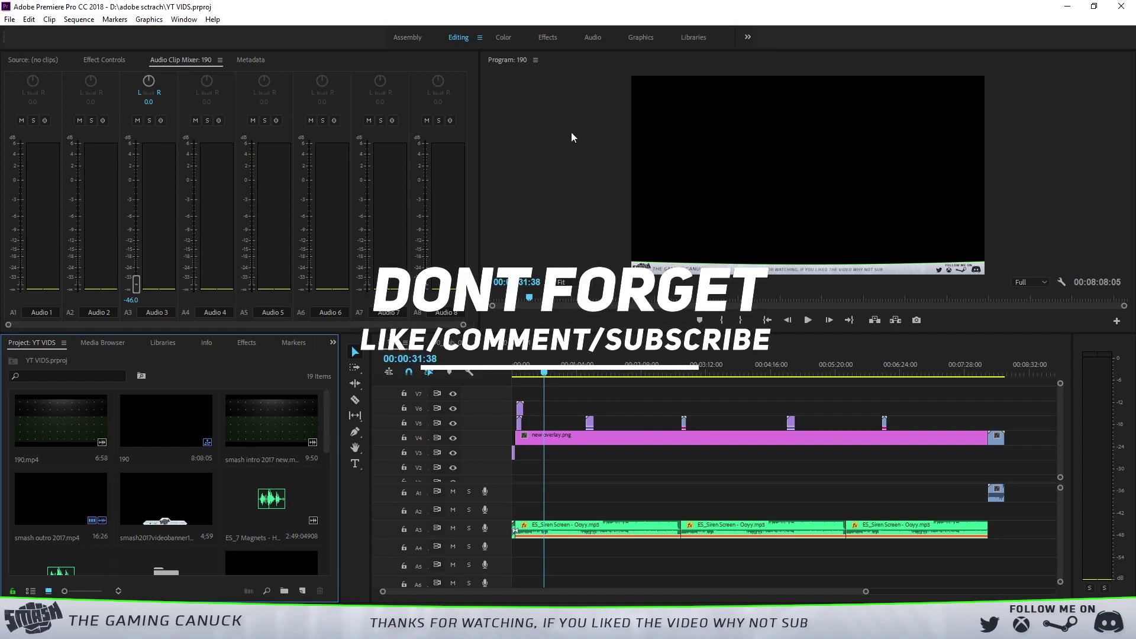
Step: Open Export Settings for sequence 190 with Ctrl+M and check the Format list for NVENC entries
left_click(605, 403)
left_click(563, 368)
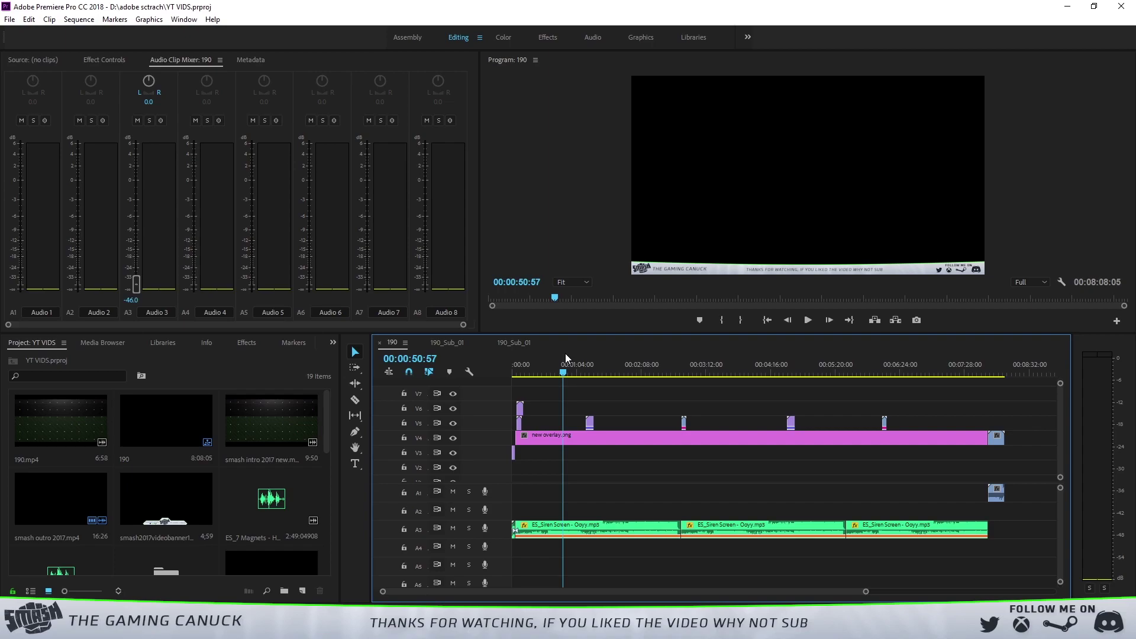
key("ctrl+m")
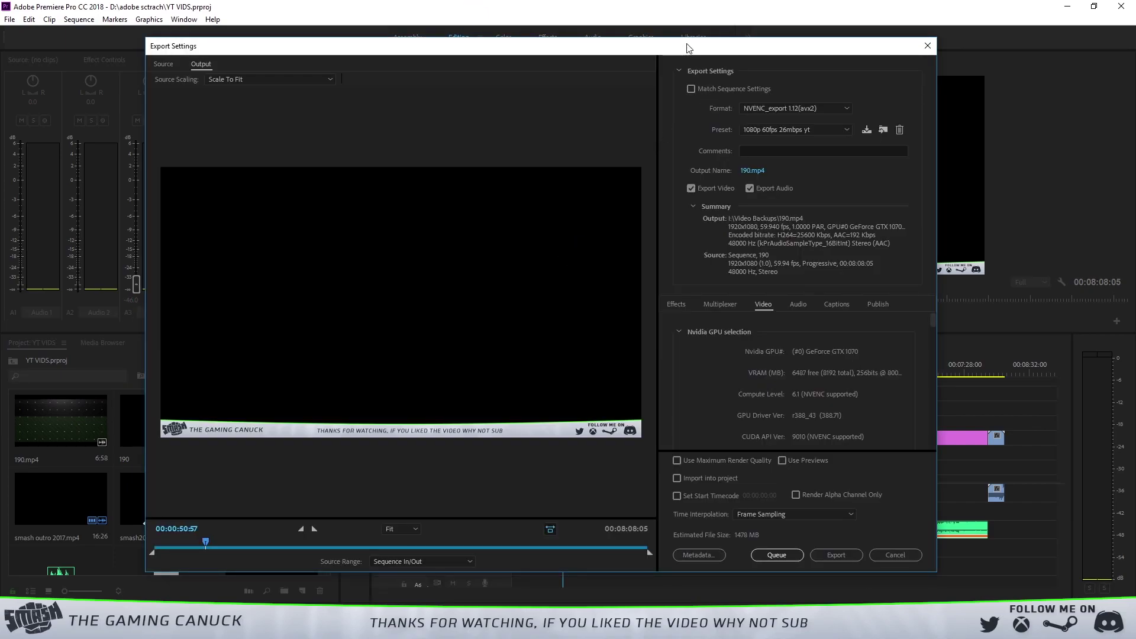
left_click_drag(688, 48, 663, 52)
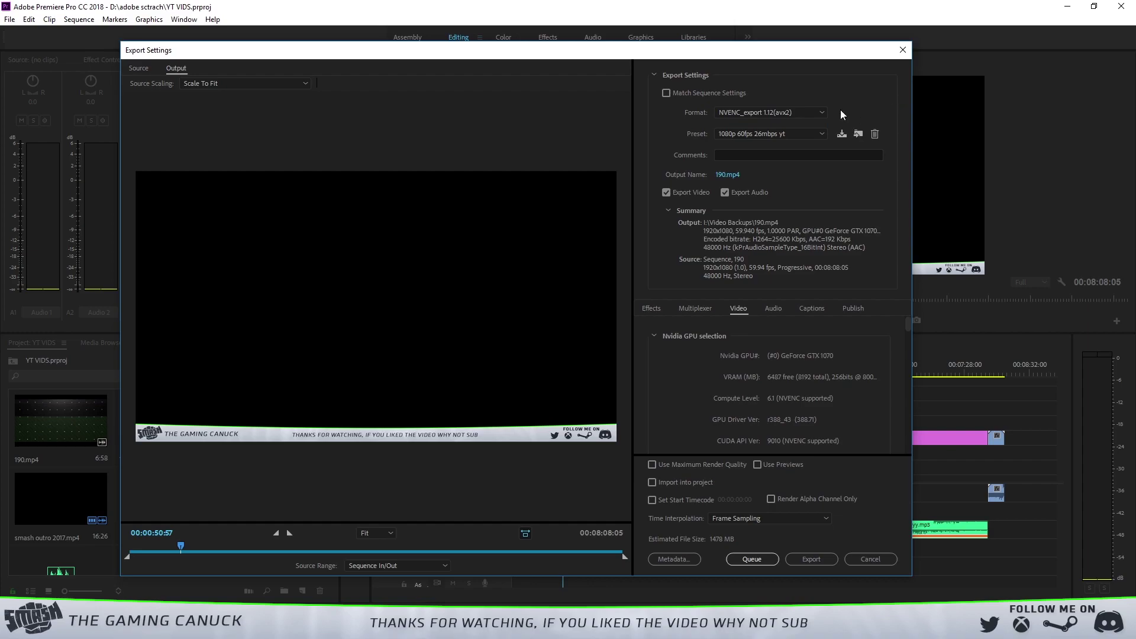
left_click(820, 113)
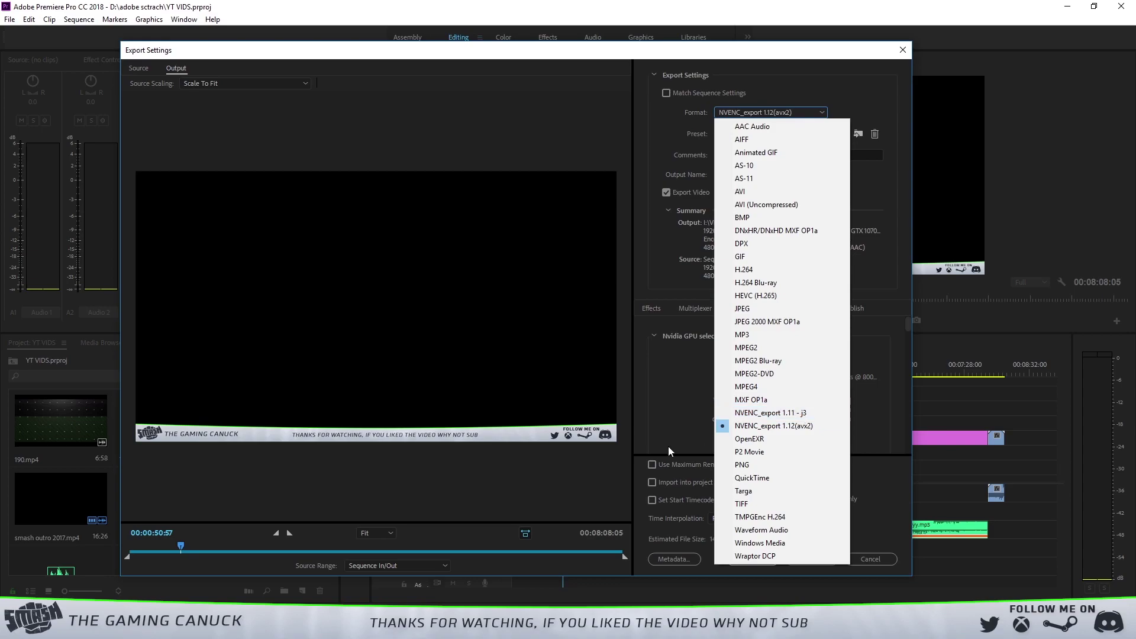
left_click(173, 627)
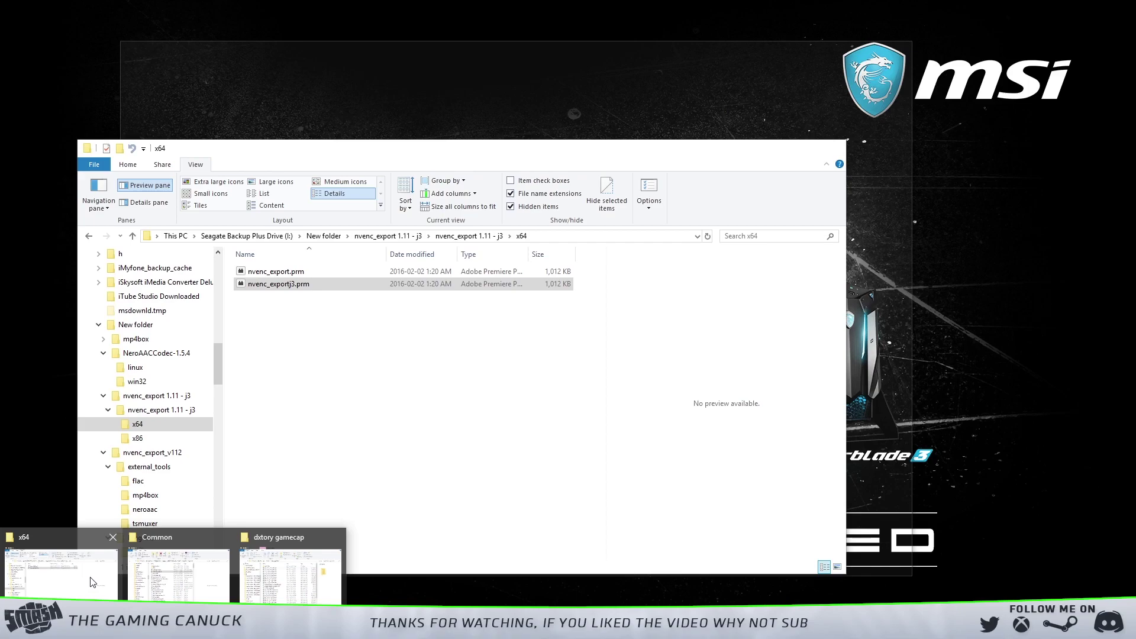
Step: Return the x64 Explorer window to New folder and select gpu_patch.exe
left_click(89, 581)
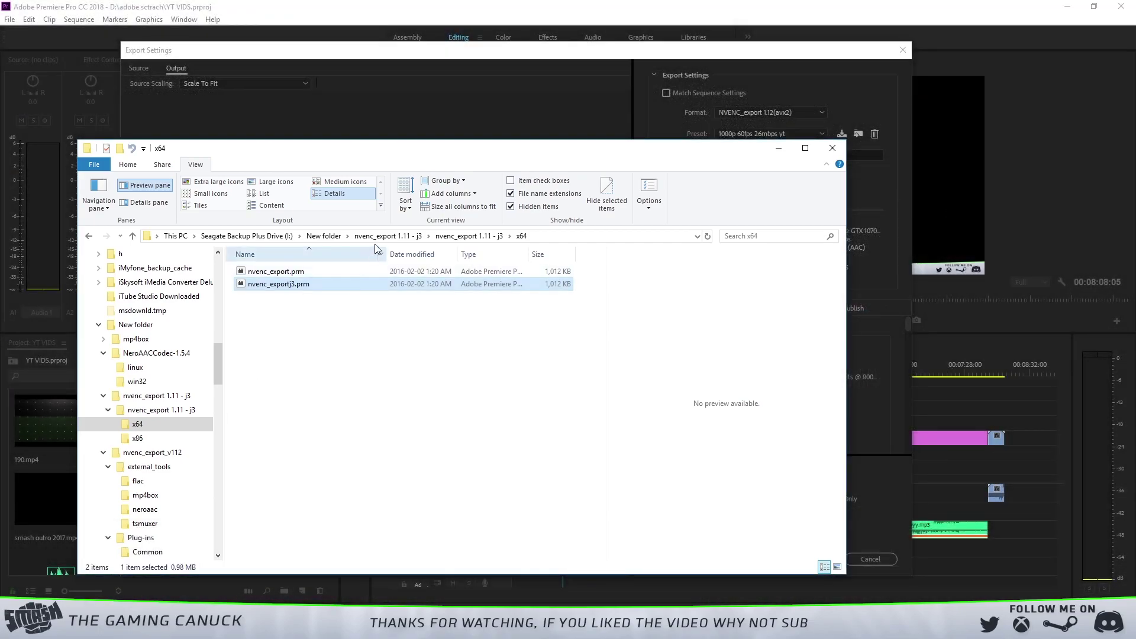
left_click(378, 237)
left_click(324, 235)
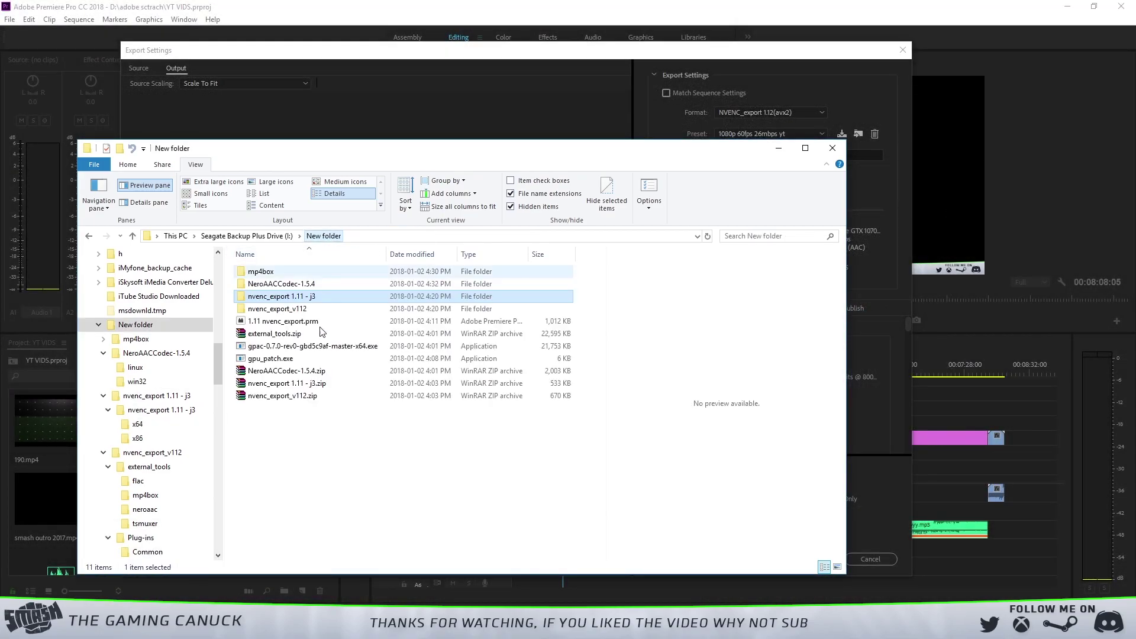
left_click(270, 358)
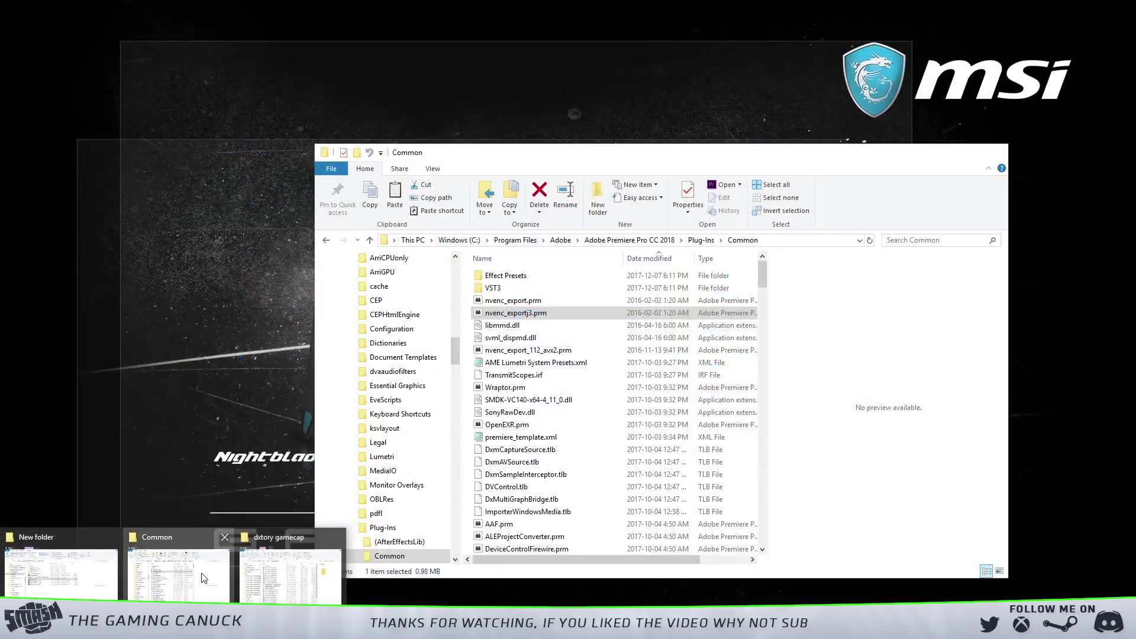
Step: Check Common for nvenc_exportj3.prm, select GPUFoundation.dll in Premiere's folder, then minimize the window
left_click(302, 565)
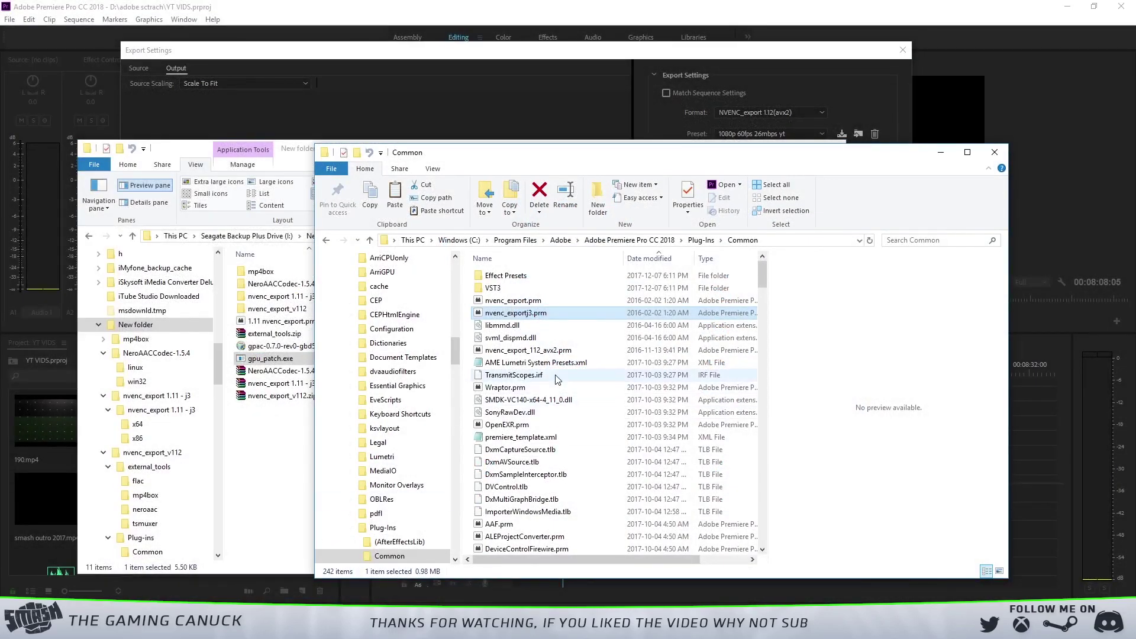
scroll(556, 378, "down", 15)
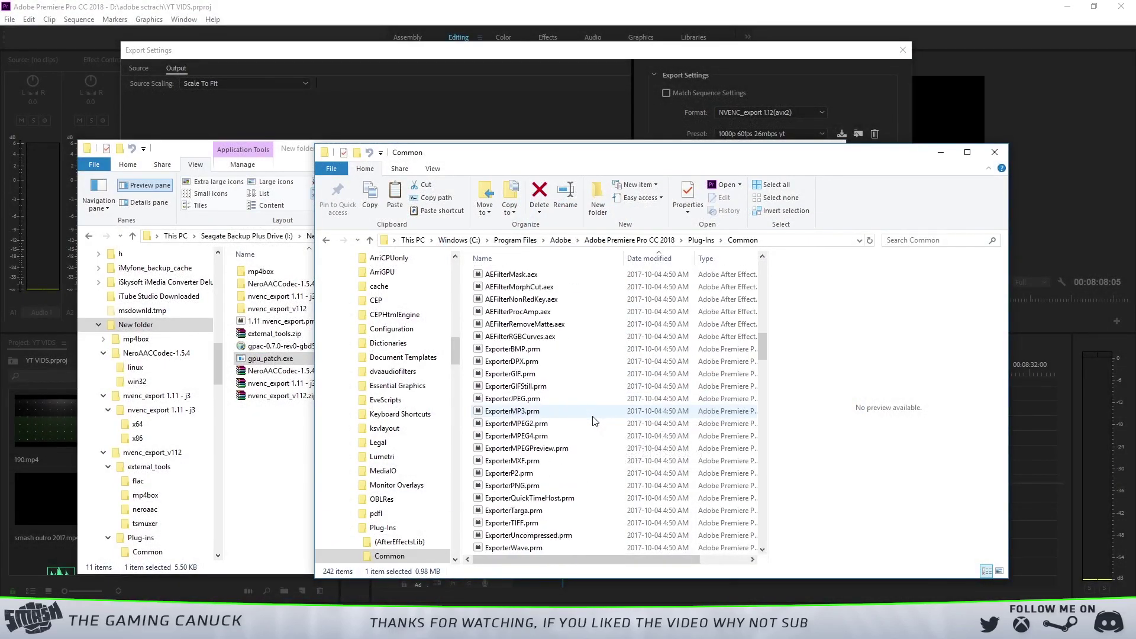
scroll(595, 421, "down", 20)
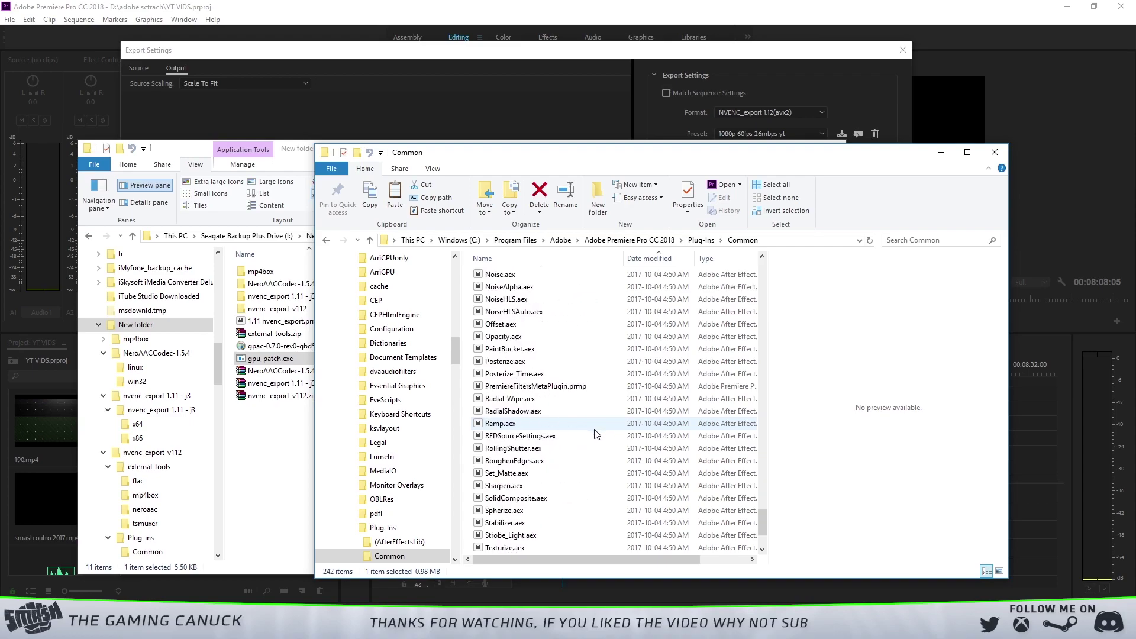
left_click_drag(764, 535, 780, 268)
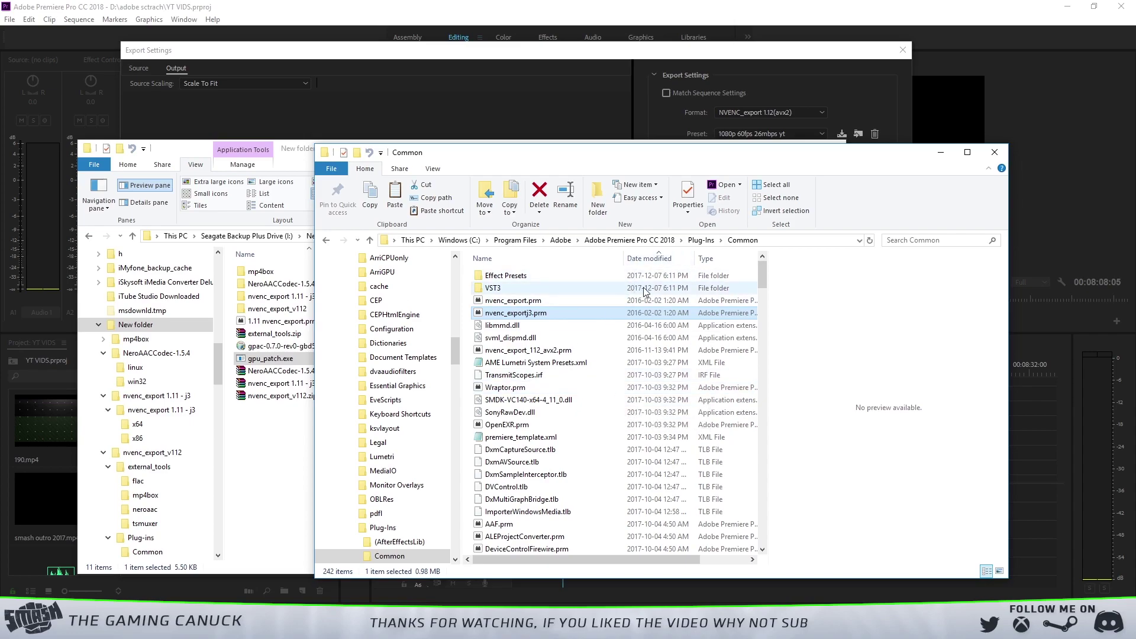
left_click(630, 241)
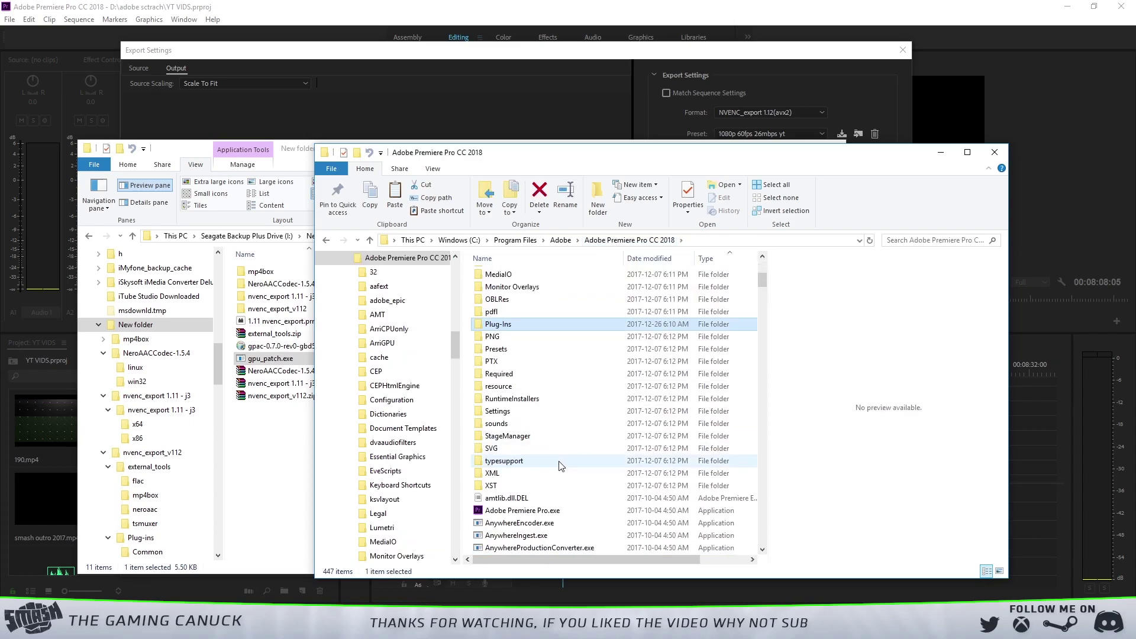
scroll(561, 466, "down", 20)
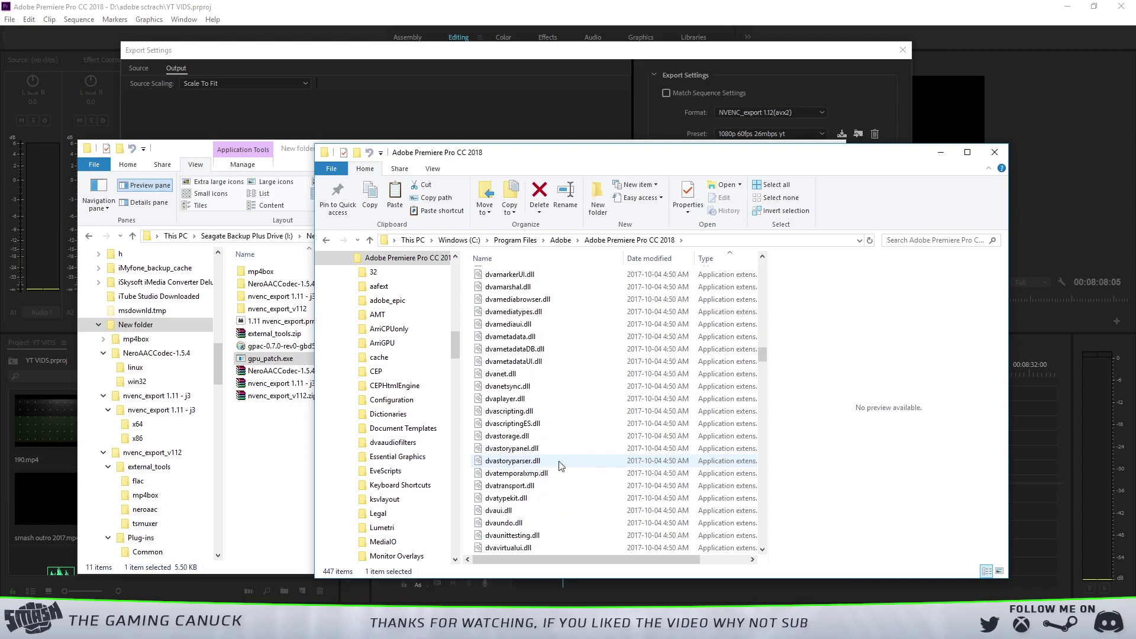
scroll(562, 467, "down", 12)
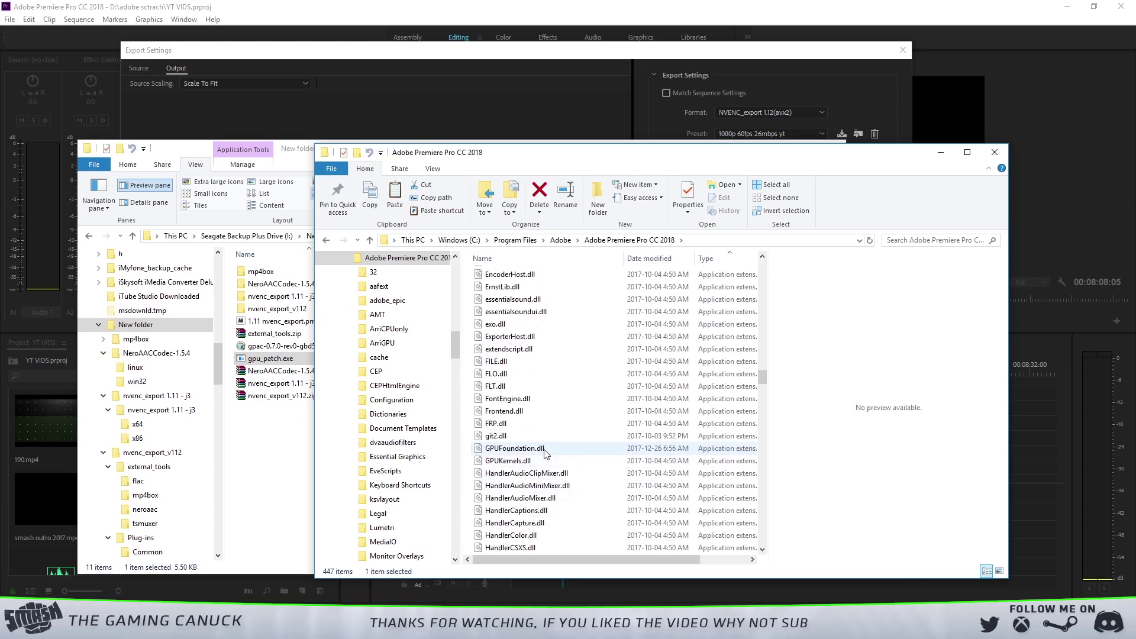
left_click(545, 452)
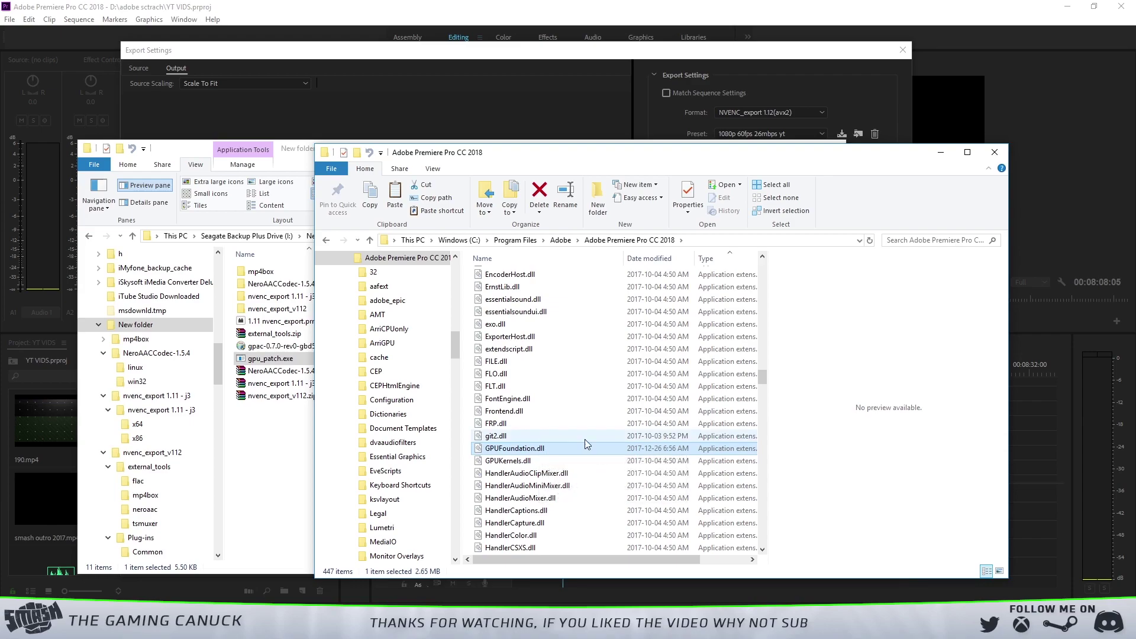
left_click(943, 155)
Step: Bring up the Multiplexer settings (MP4) and start browsing for the MP4Box.exe location
left_click(777, 152)
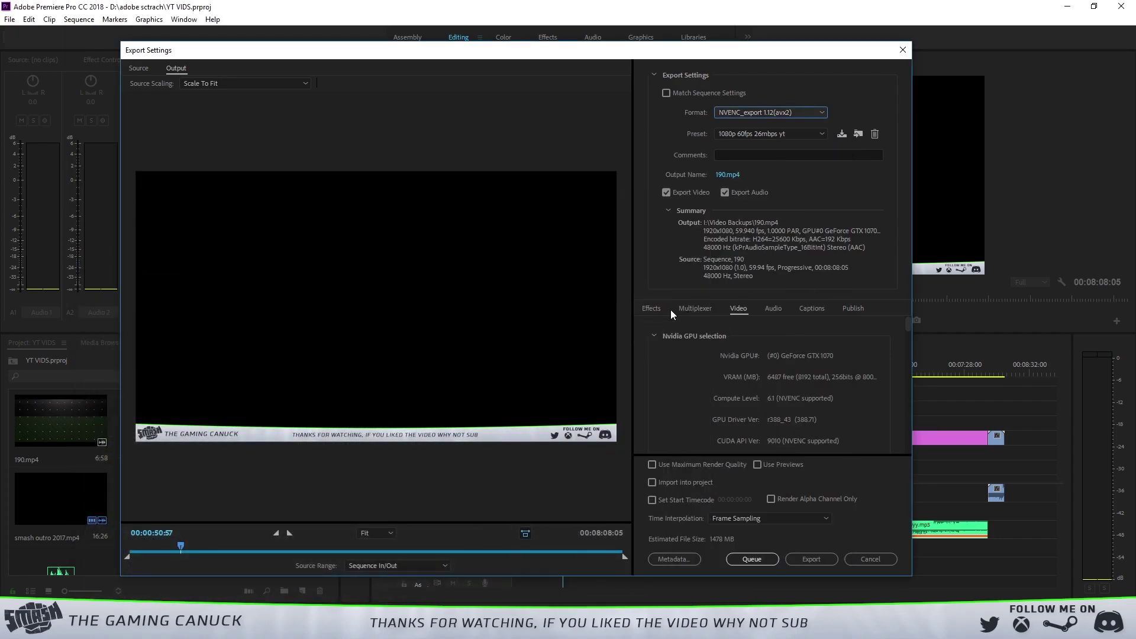
left_click(651, 308)
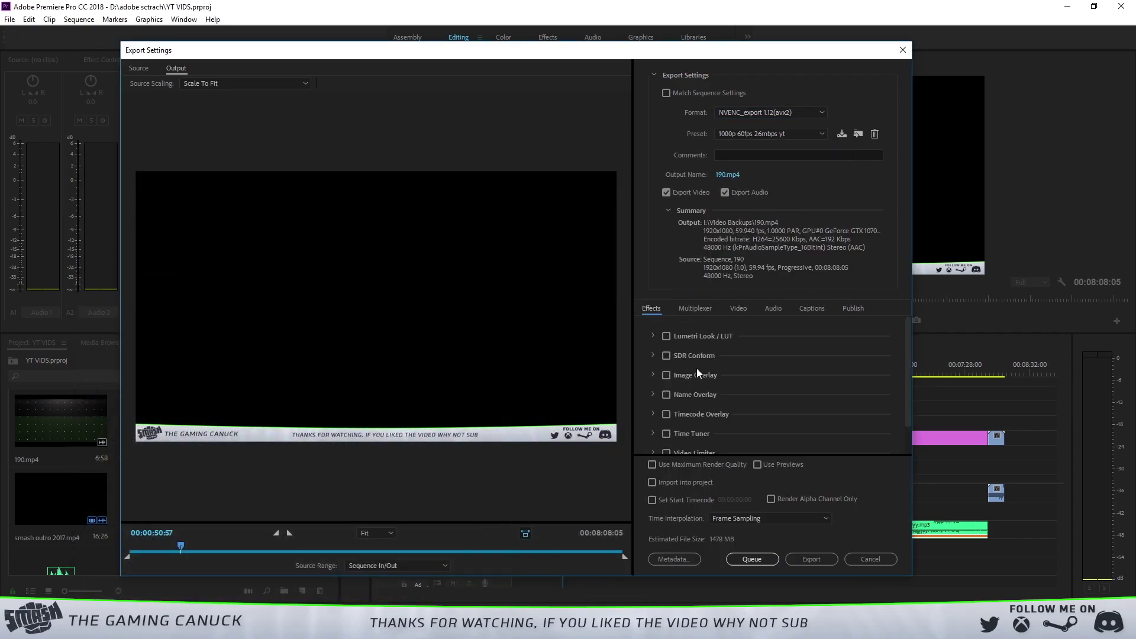
left_click(701, 309)
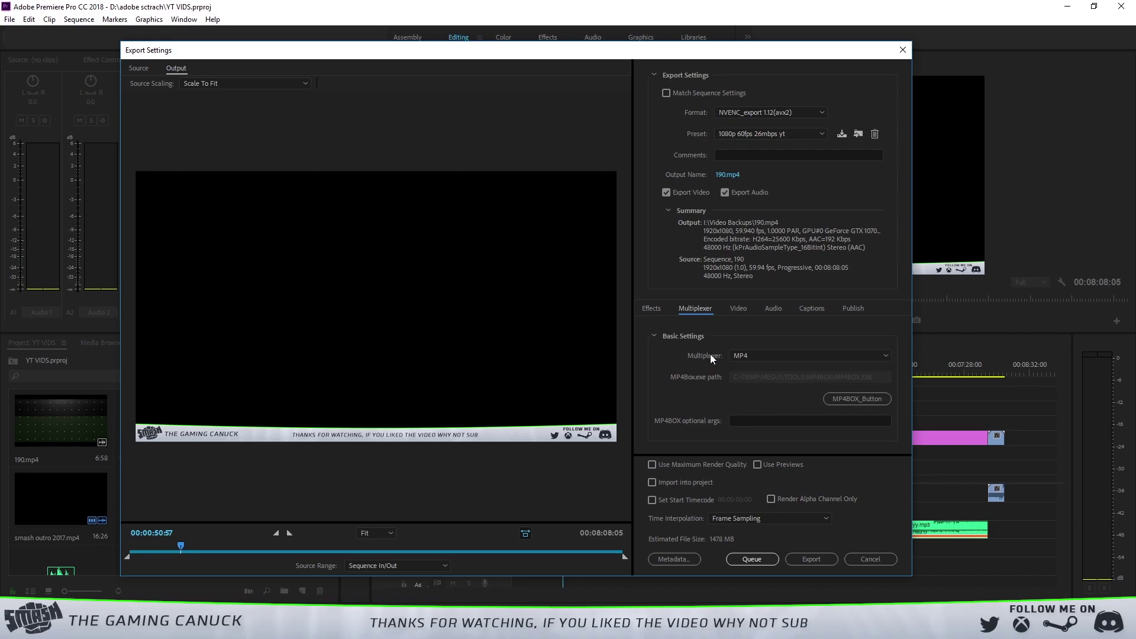
left_click(871, 400)
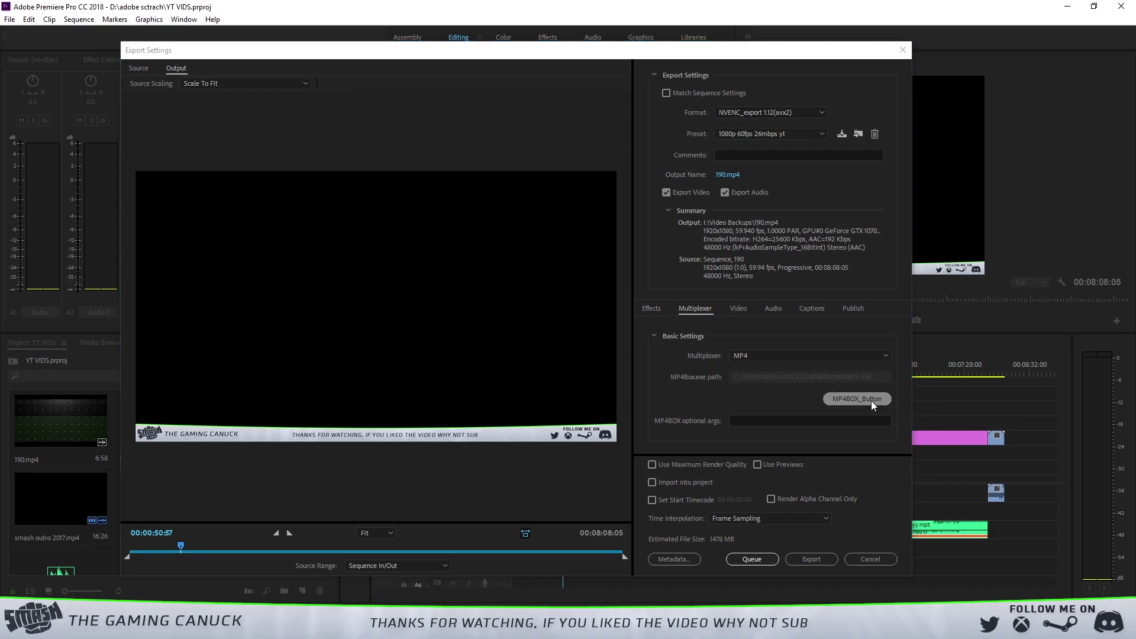
Step: Navigate the MP4Box file picker to I:\New folder\ via its address bar
left_click_drag(287, 36, 376, 171)
right_click(289, 189)
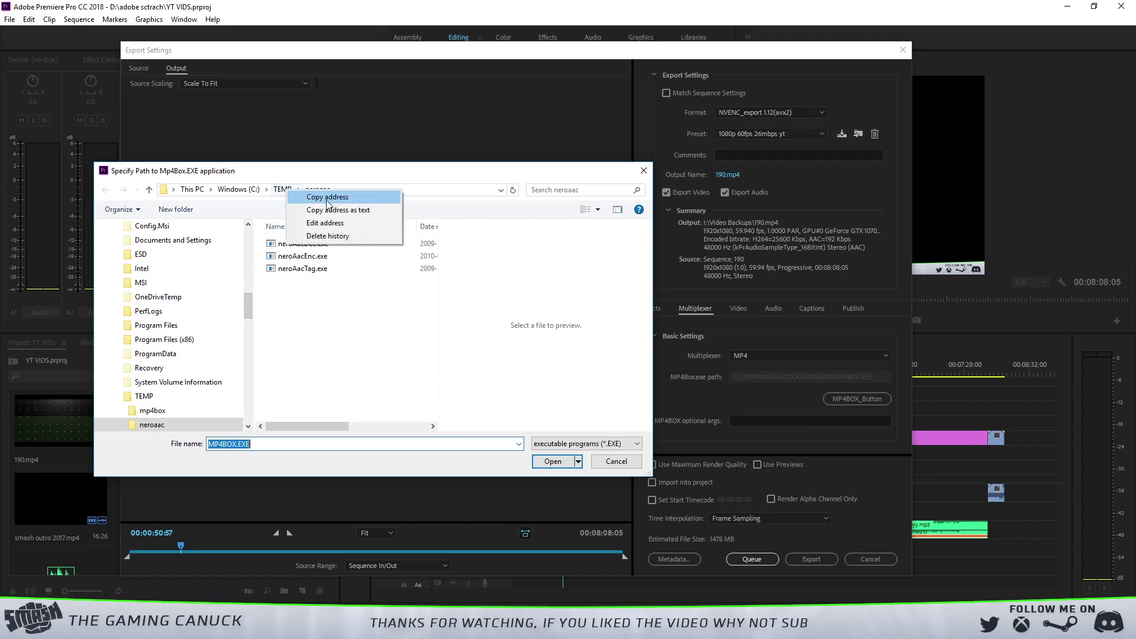
left_click(332, 224)
type("\"I:\\New folder\\nvenc_export 1.11 - j3\\nvenc_export 1.11 - j3\\x64\\nvenc_exportj3.prm\"")
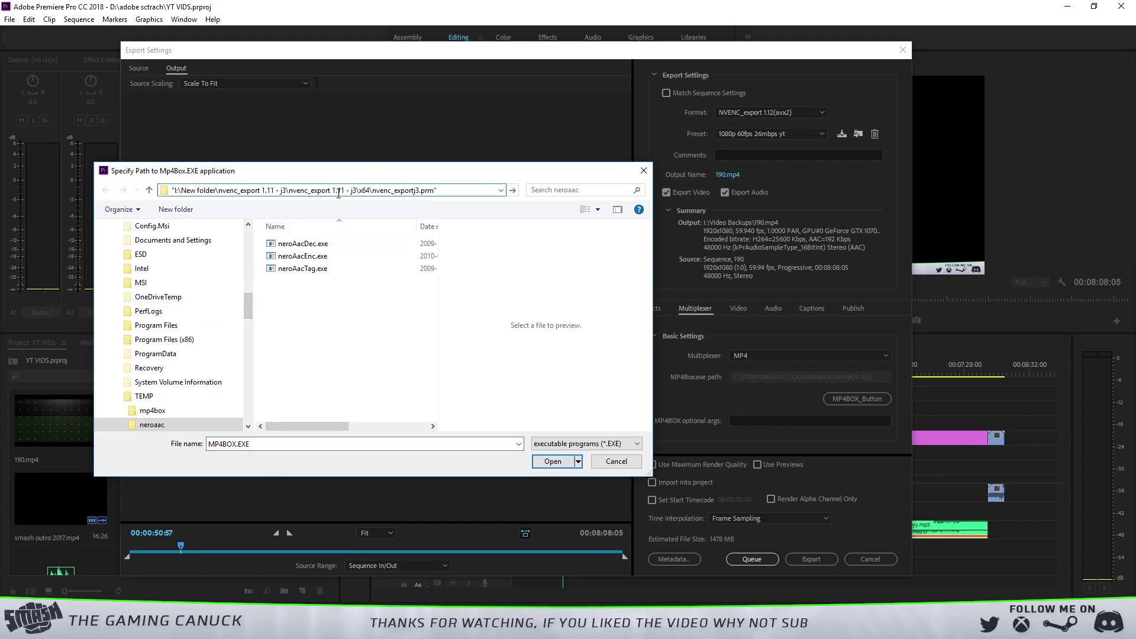
left_click_drag(218, 190, 492, 190)
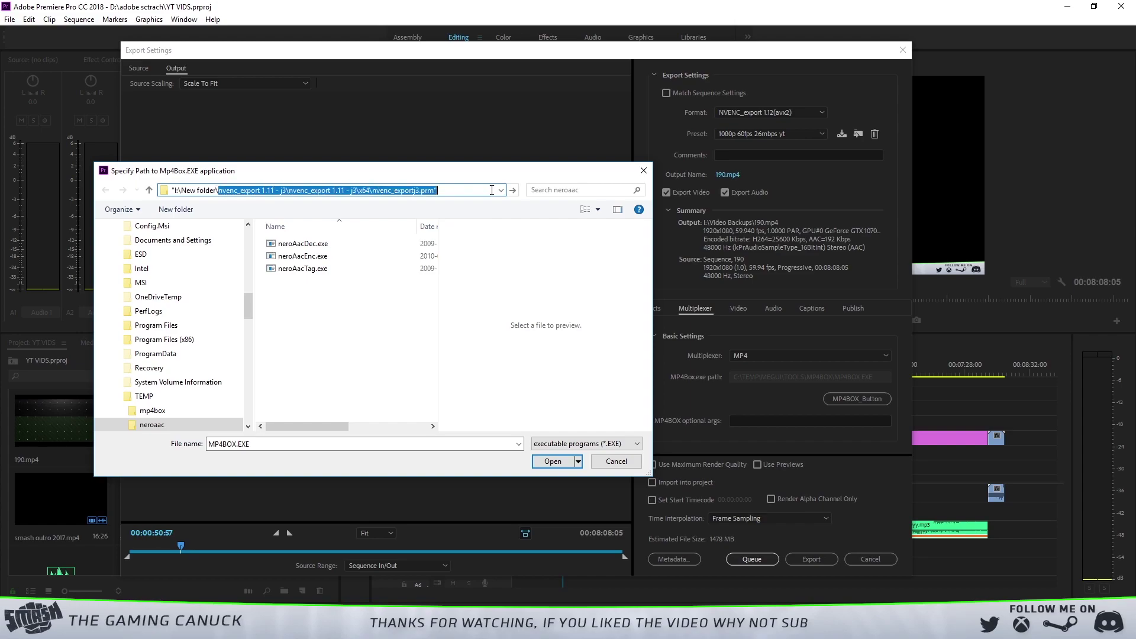
key("BackSpace")
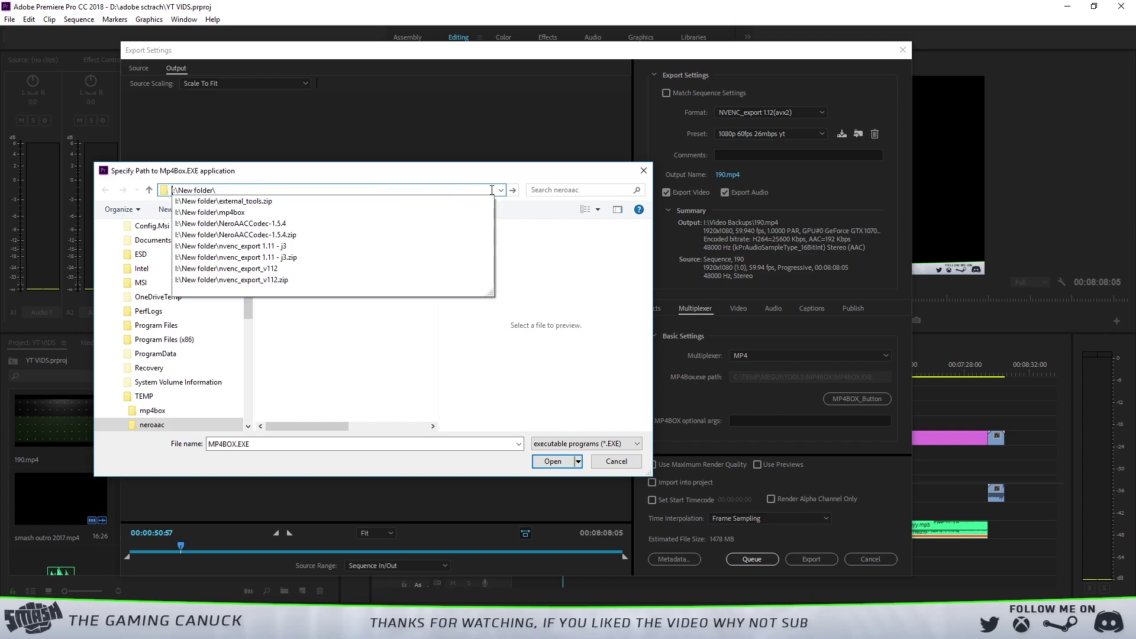
key("Return")
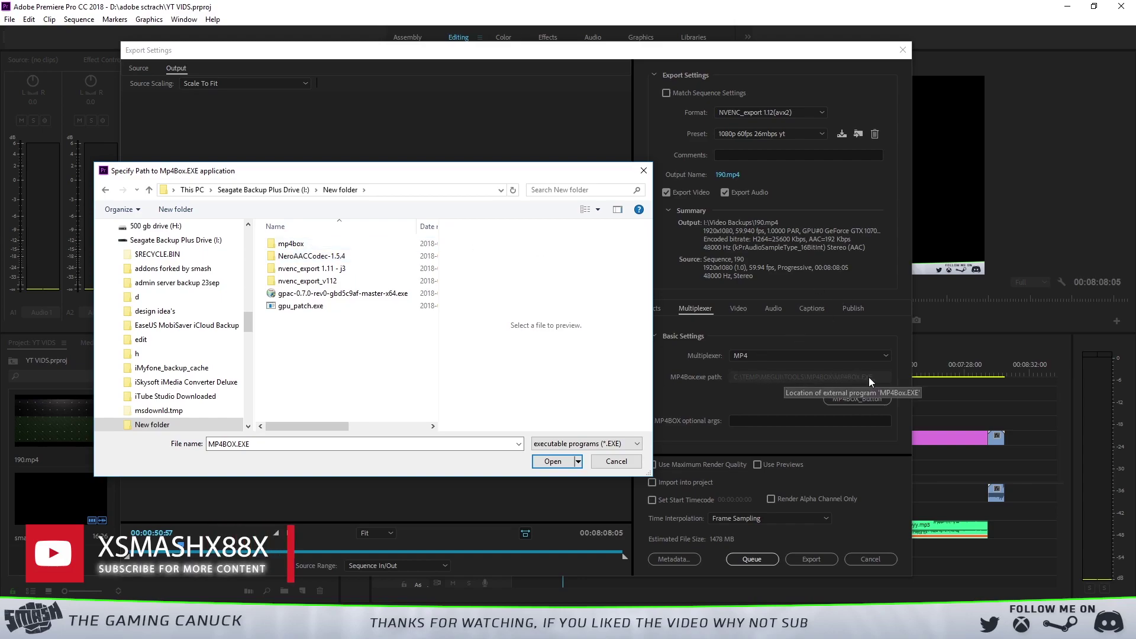
Step: Set mp4box.exe from the mp4box folder as the MP4Box program path
left_click(302, 246)
double_click(302, 245)
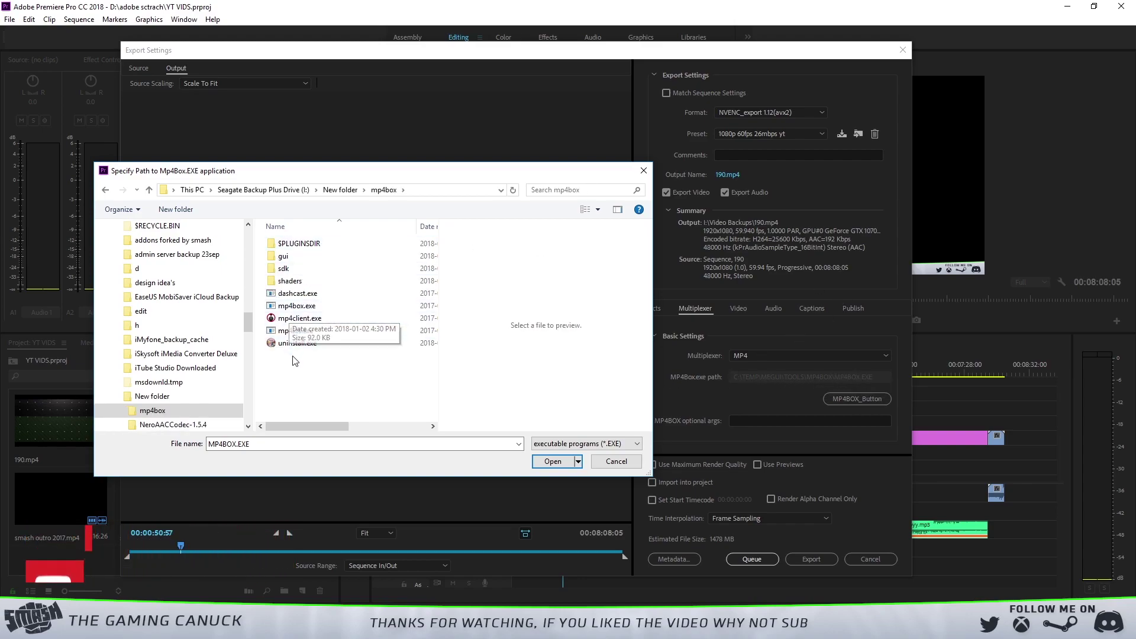
left_click(298, 307)
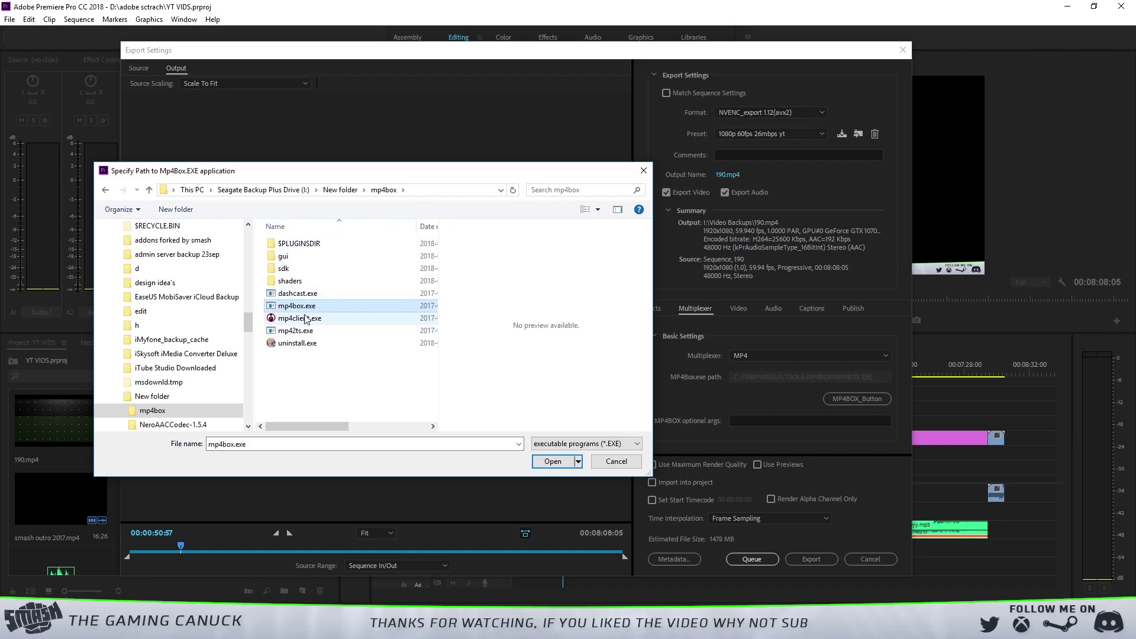
double_click(312, 310)
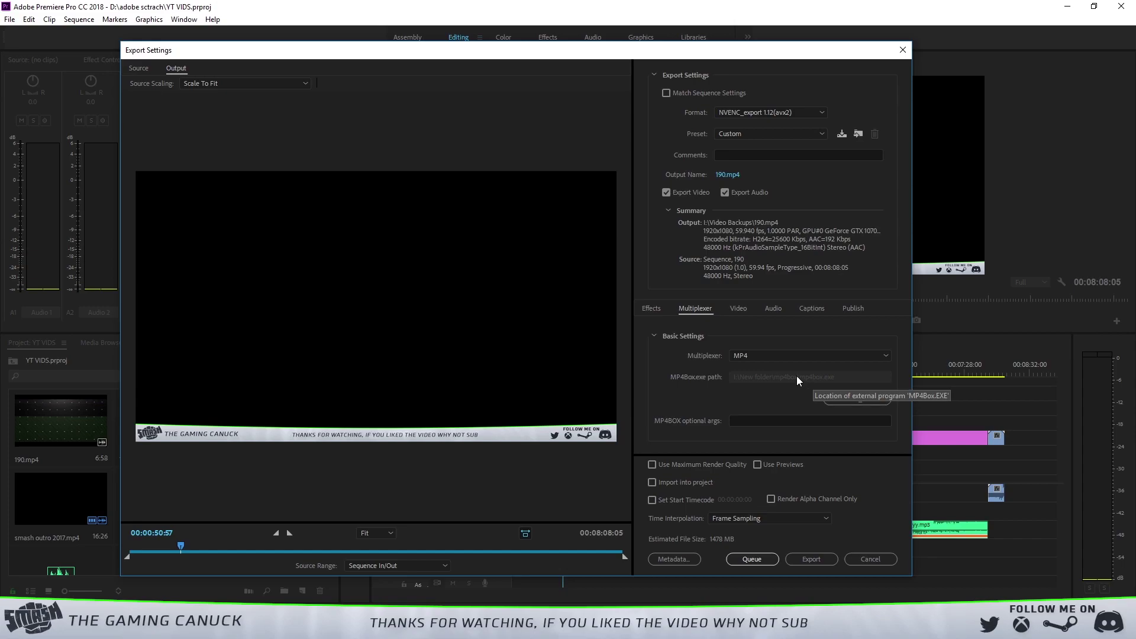
left_click(772, 308)
Step: Set neroAacEnc.exe from NeroAACCodec-1.5.4\win32 as the AAC encoder path
left_click(877, 400)
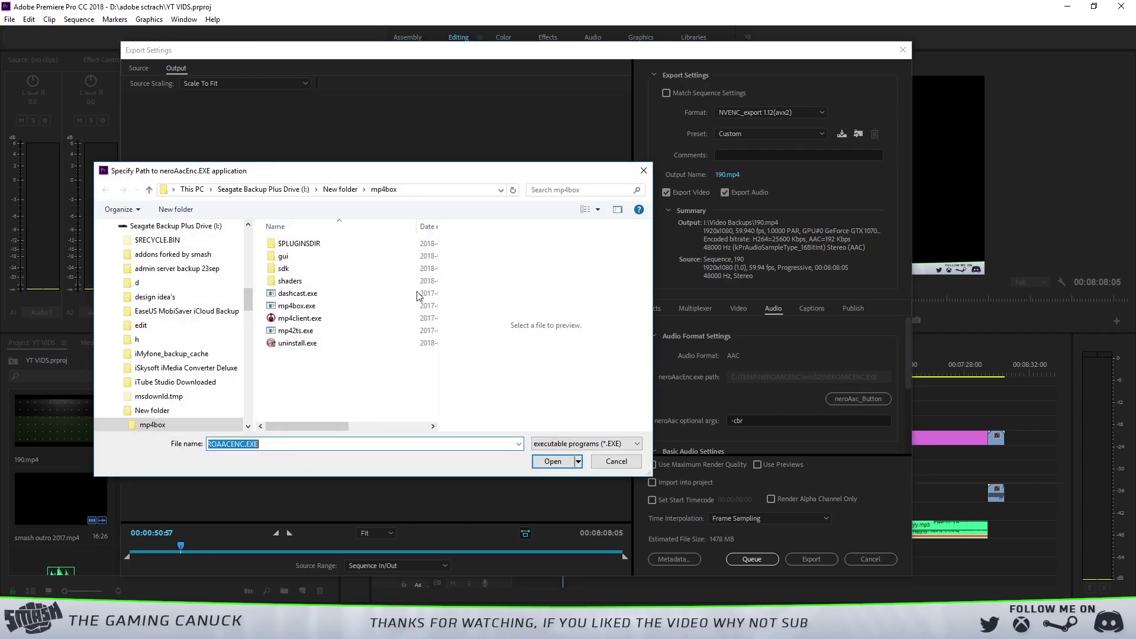
left_click(340, 189)
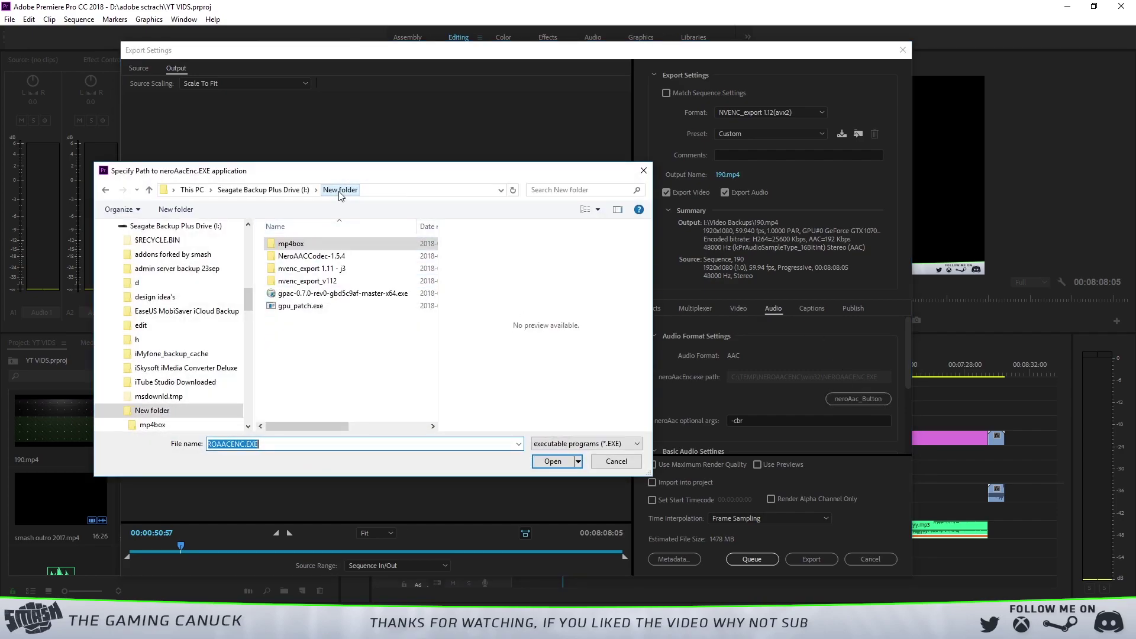
double_click(290, 258)
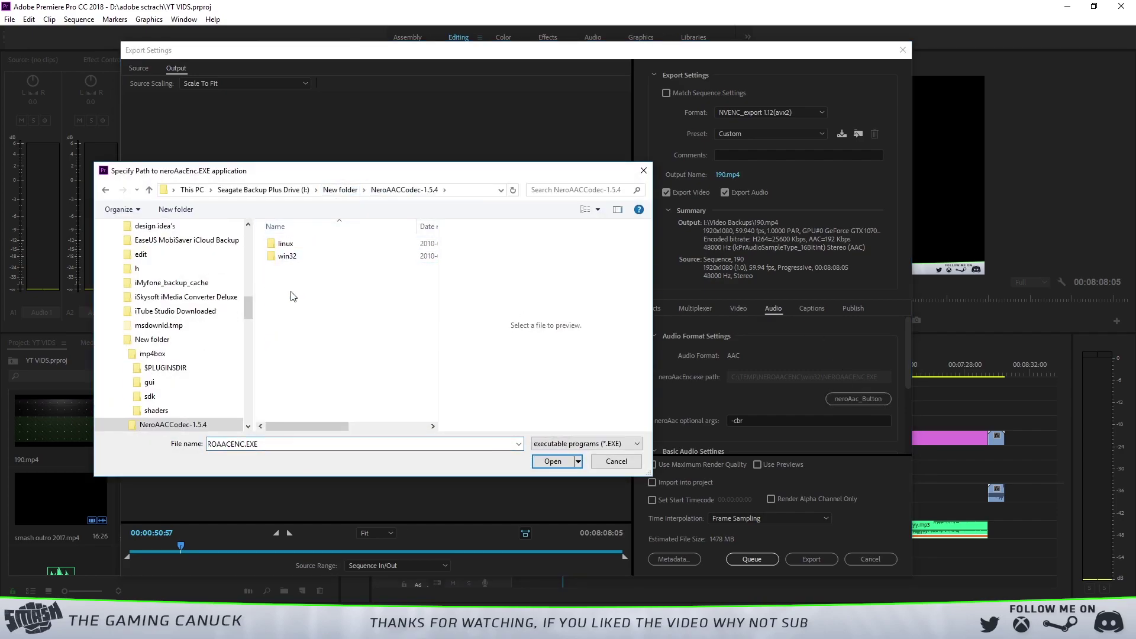
double_click(306, 258)
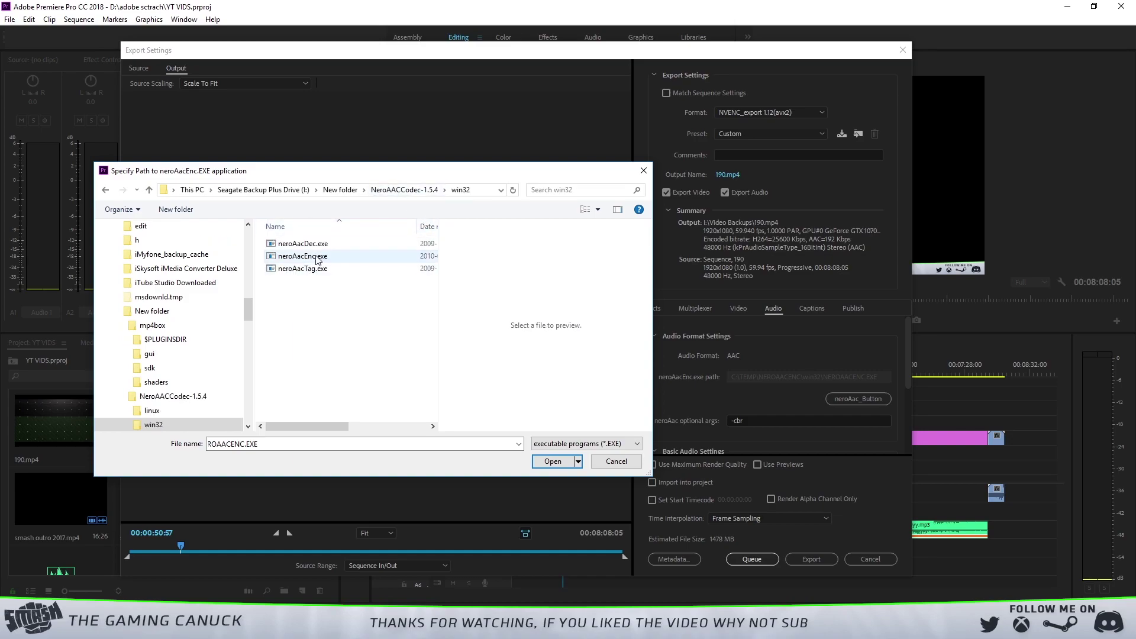
double_click(304, 257)
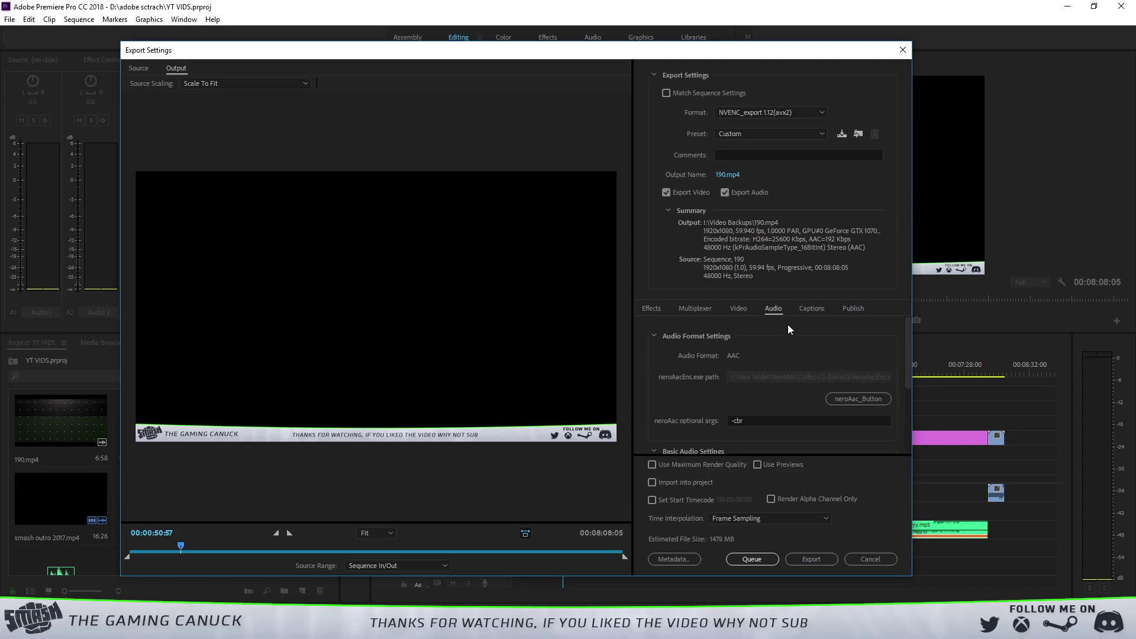
Step: Return to the Video settings and collapse the Nvidia GPU details to reveal NVENC Config
left_click(826, 307)
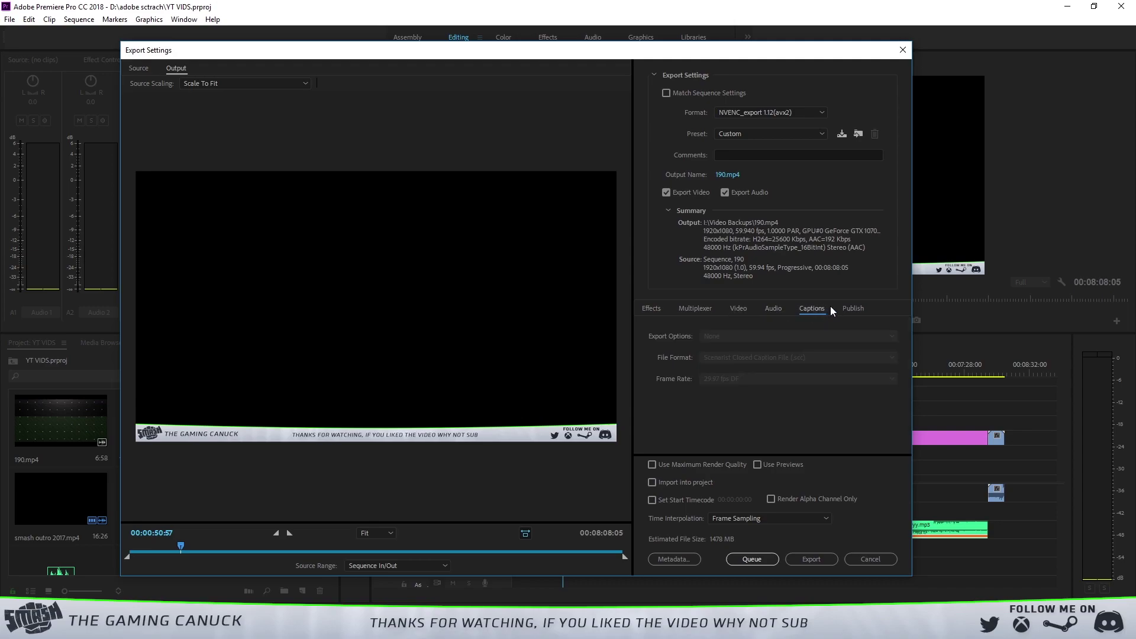
left_click(850, 308)
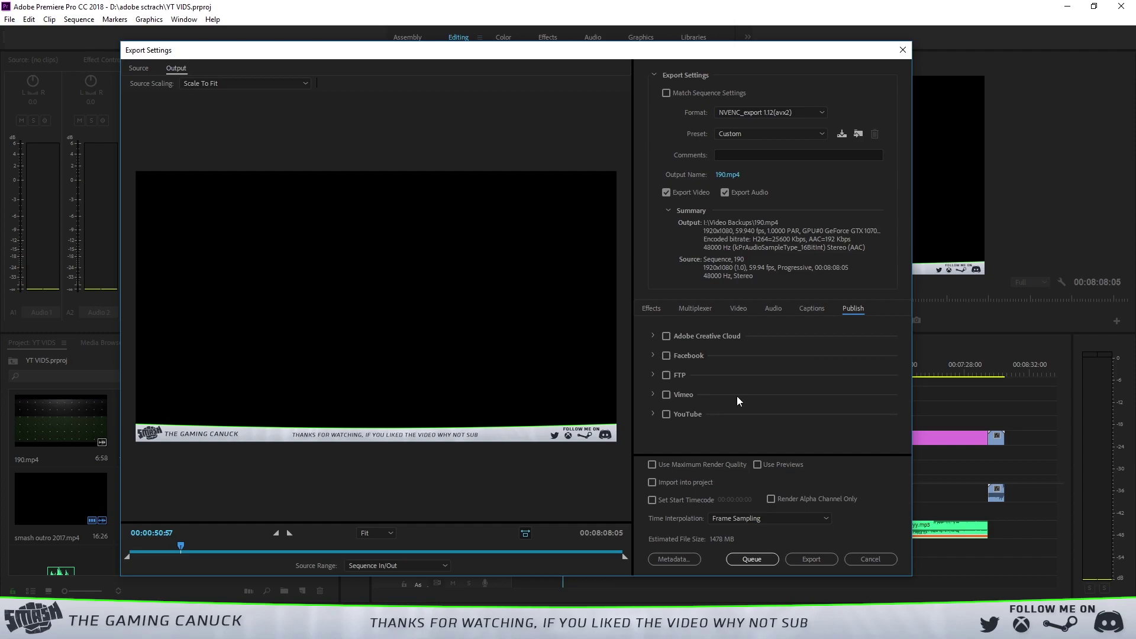
left_click(740, 308)
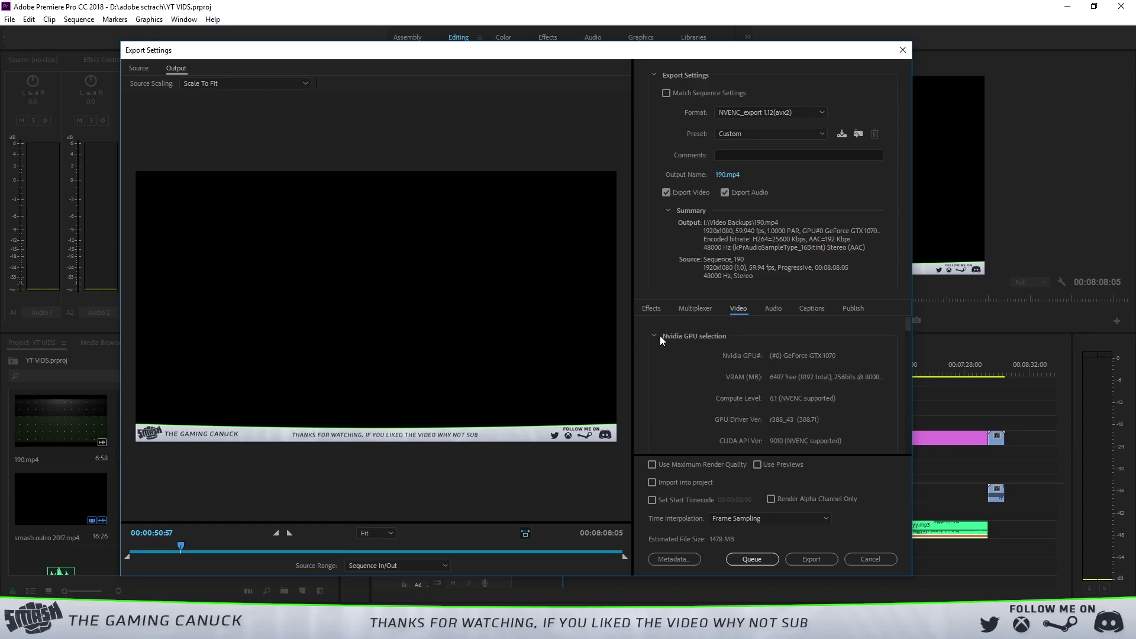
left_click(654, 335)
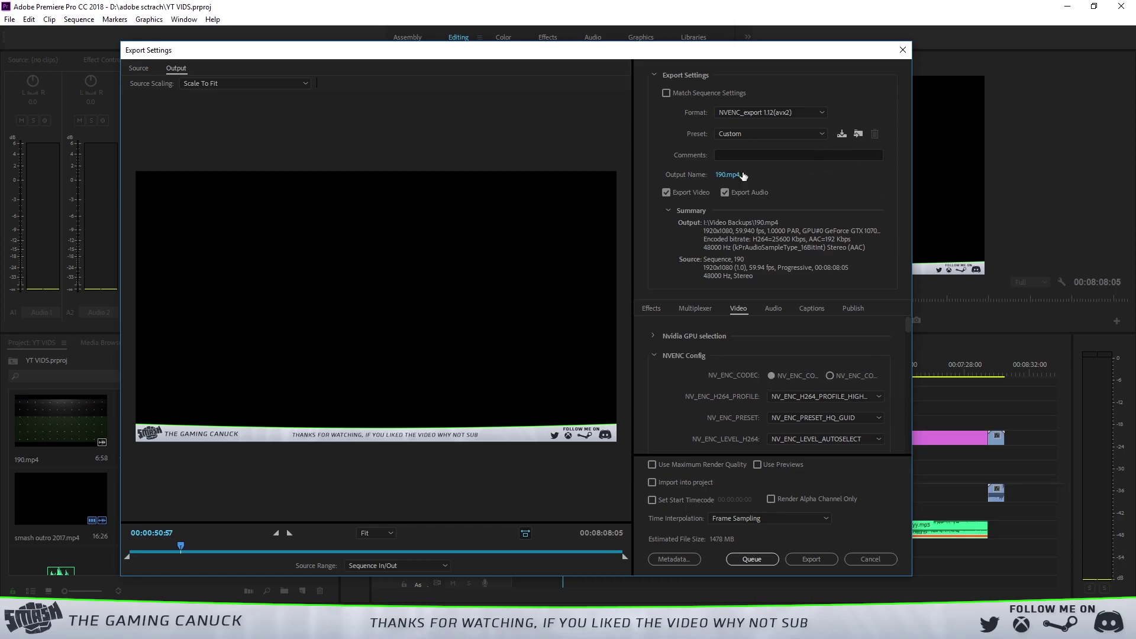
Step: Choose NV_ENC_PRESET_HQ_GUID as the NVENC encoder preset and confirm it stays selected
left_click(864, 418)
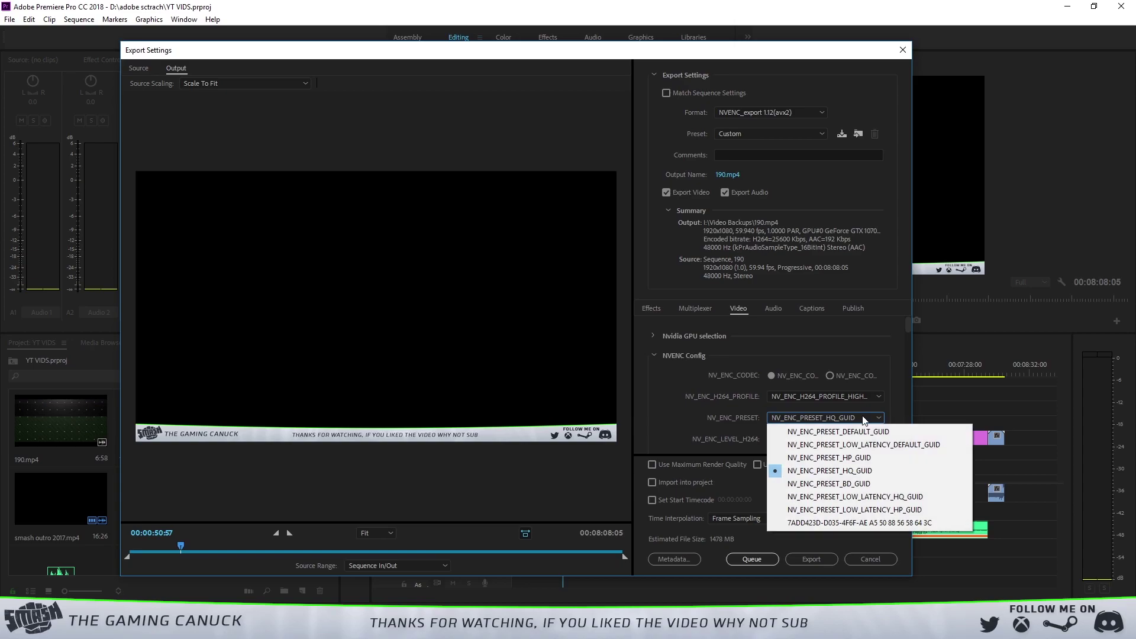
left_click(864, 472)
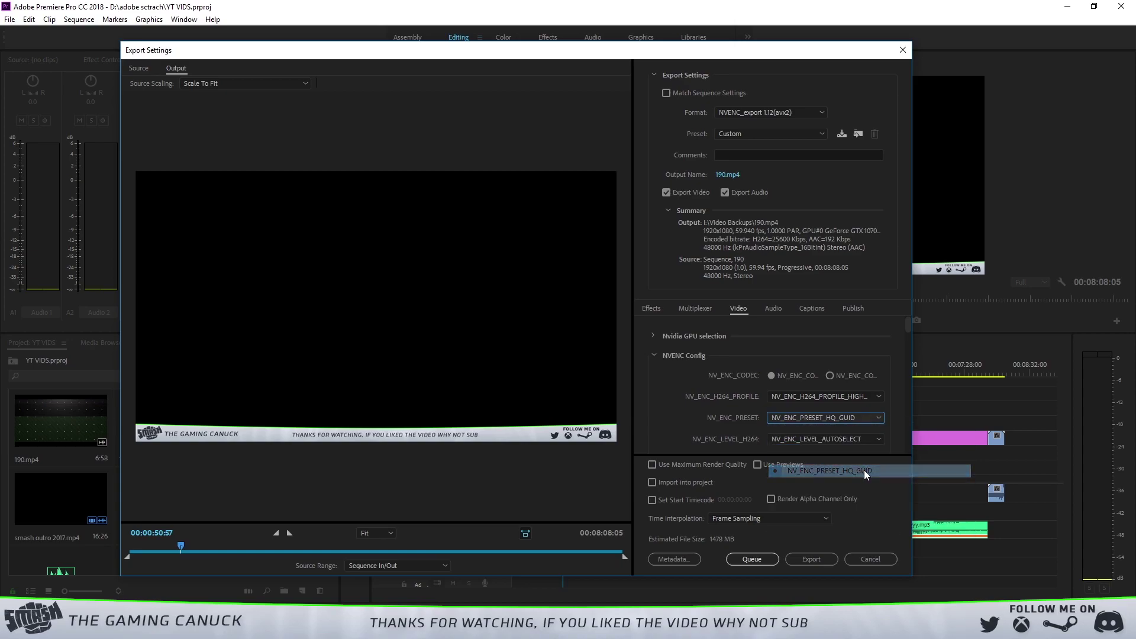
left_click(870, 421)
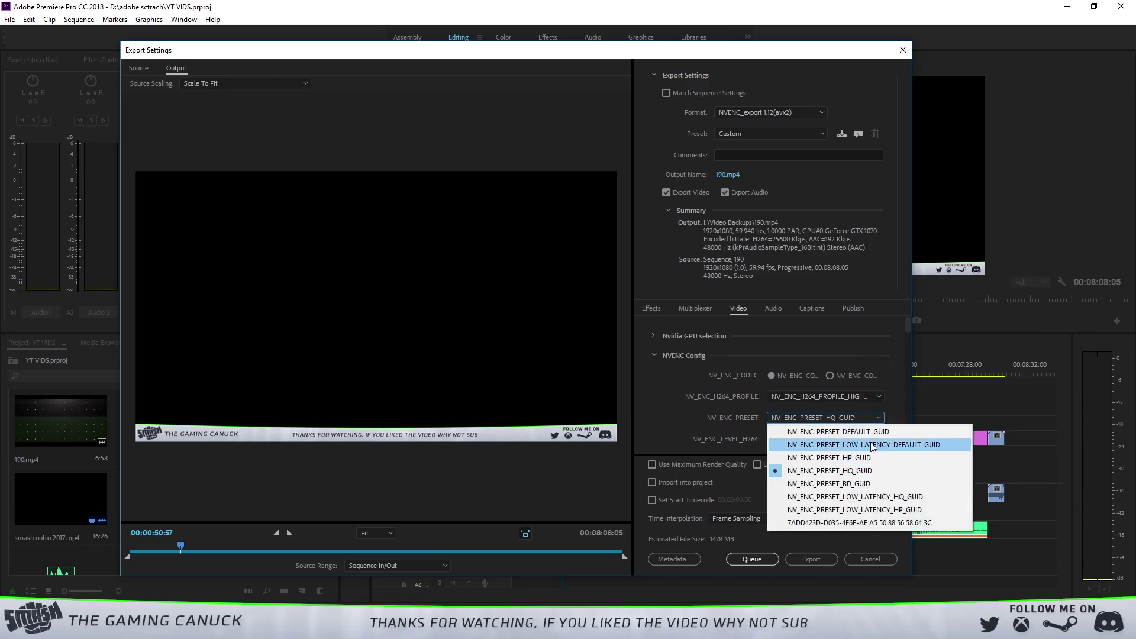
left_click(897, 406)
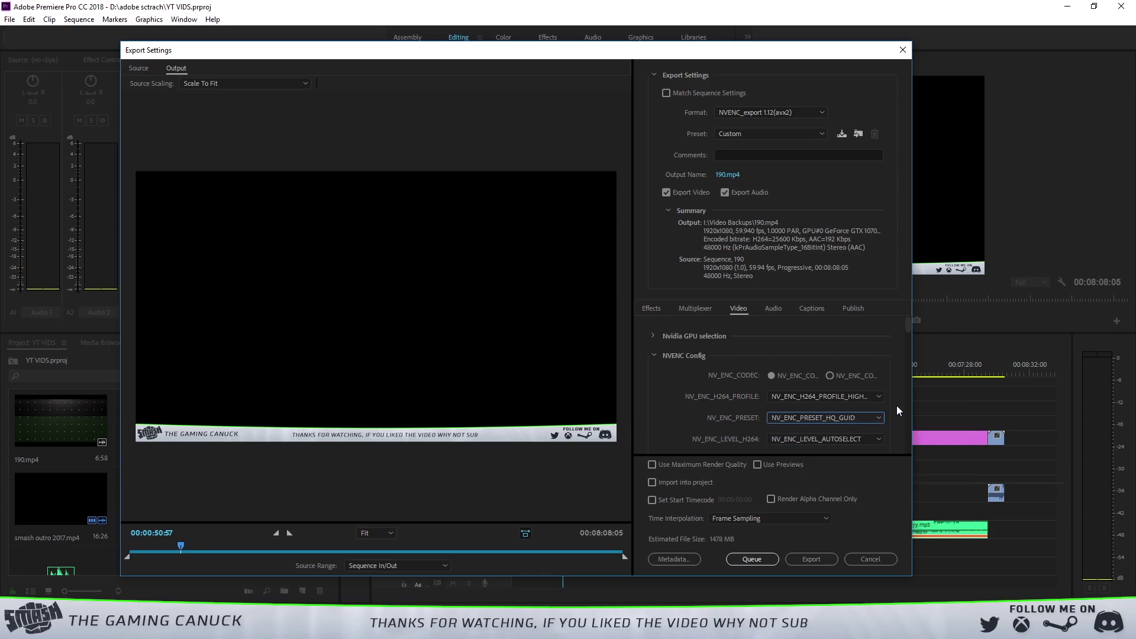
left_click(842, 418)
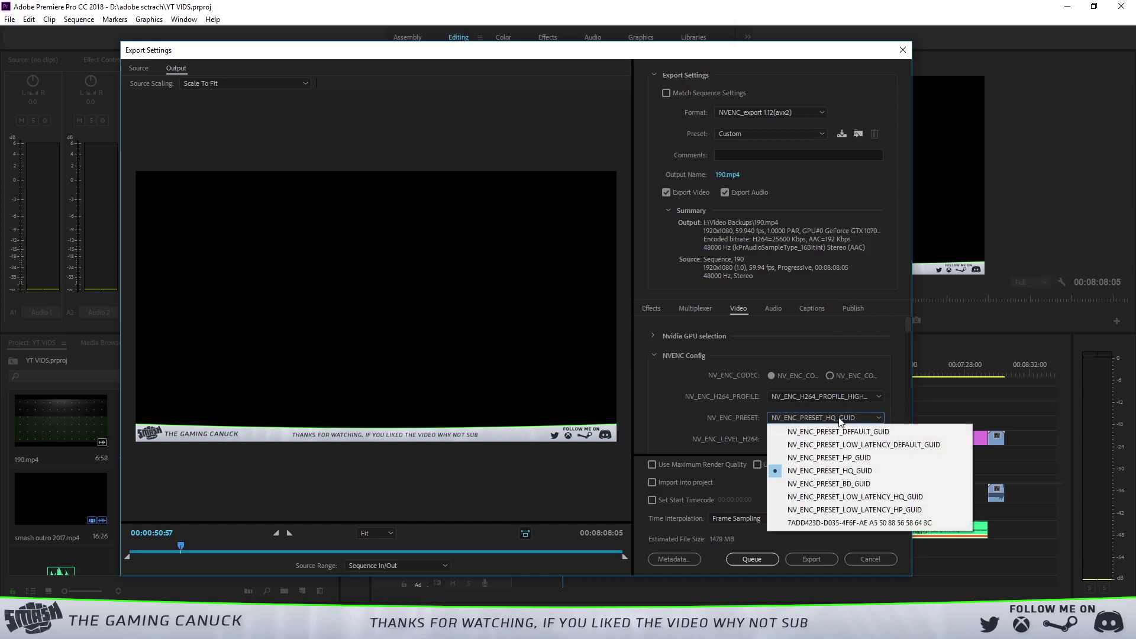
left_click(839, 416)
Step: Scroll down to rateControl and set it to NV_ENC_PARAMS_RC_CBR
scroll(719, 389, "down", 5)
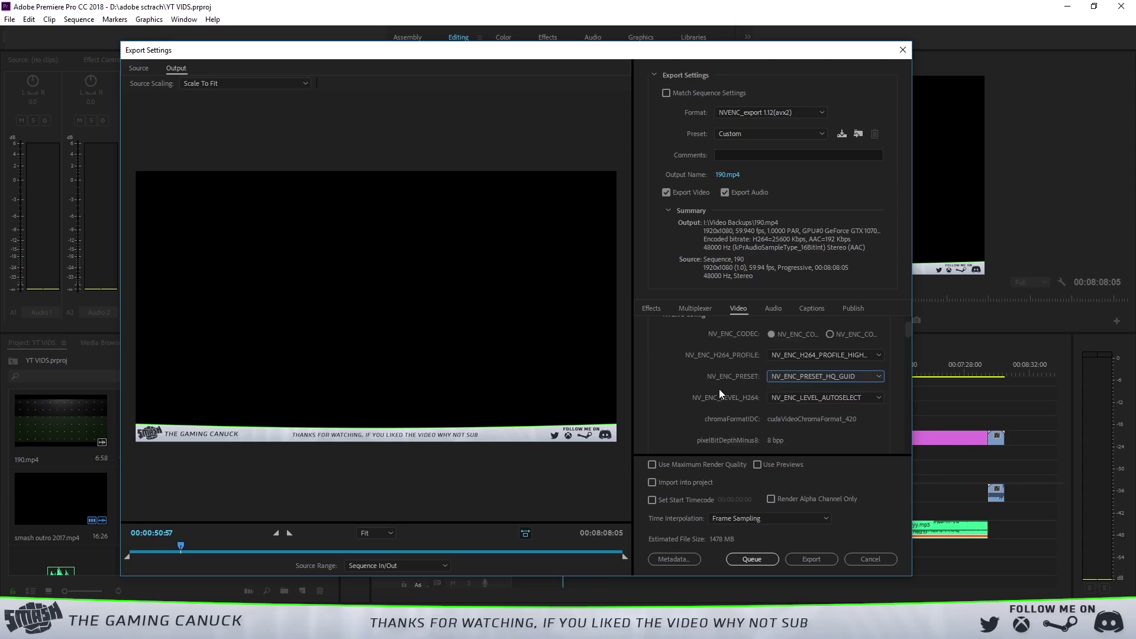
scroll(737, 391, "down", 2)
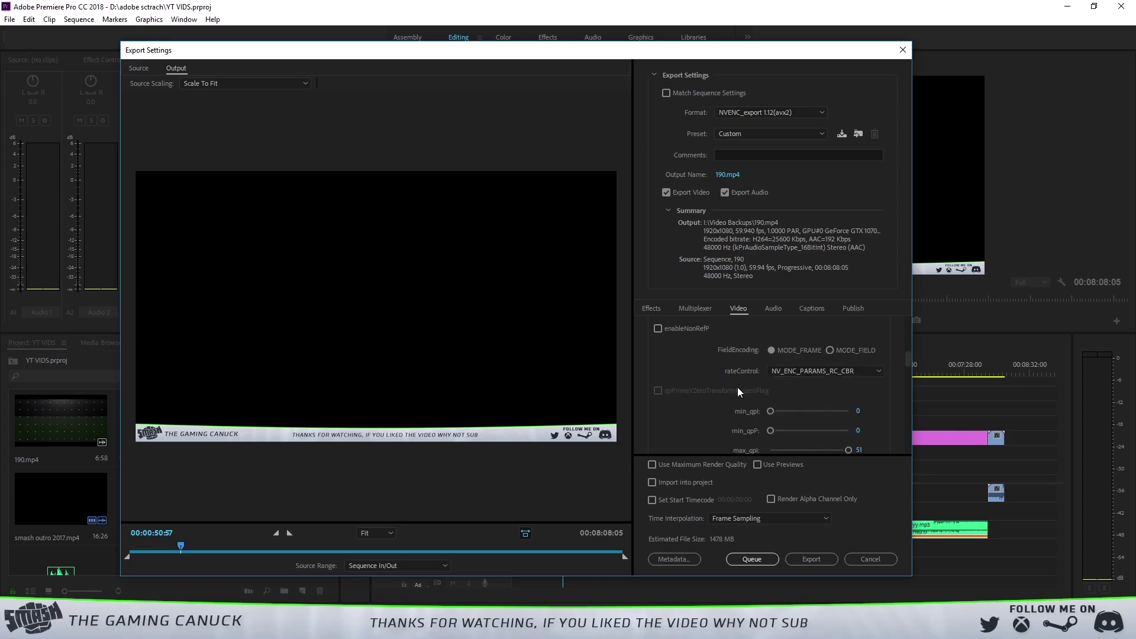
left_click(829, 372)
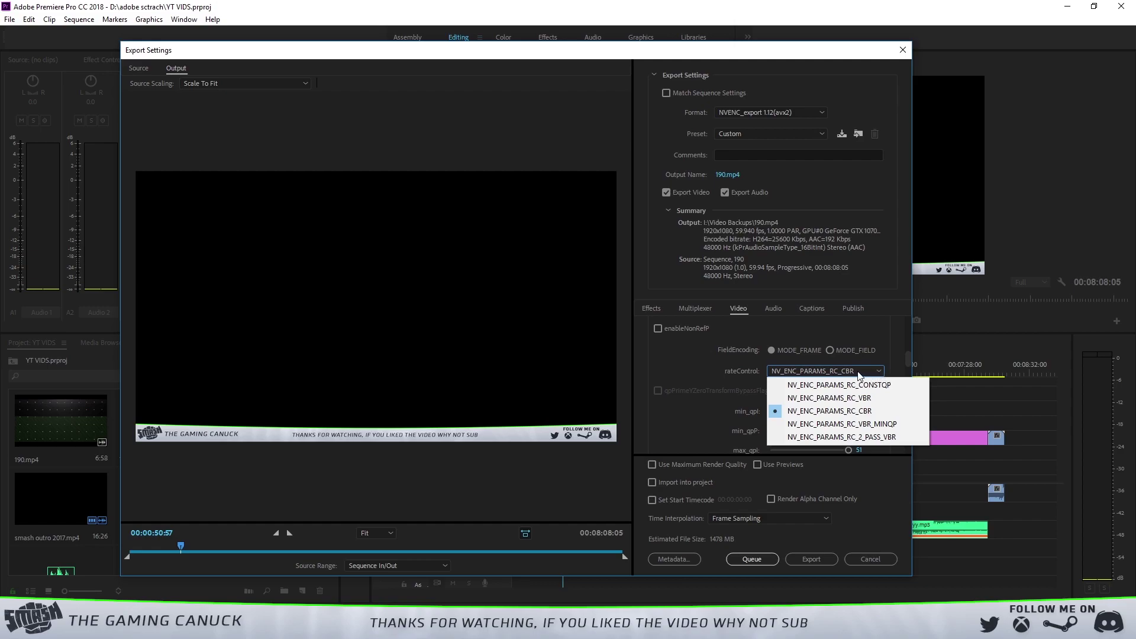
left_click(857, 370)
left_click(837, 370)
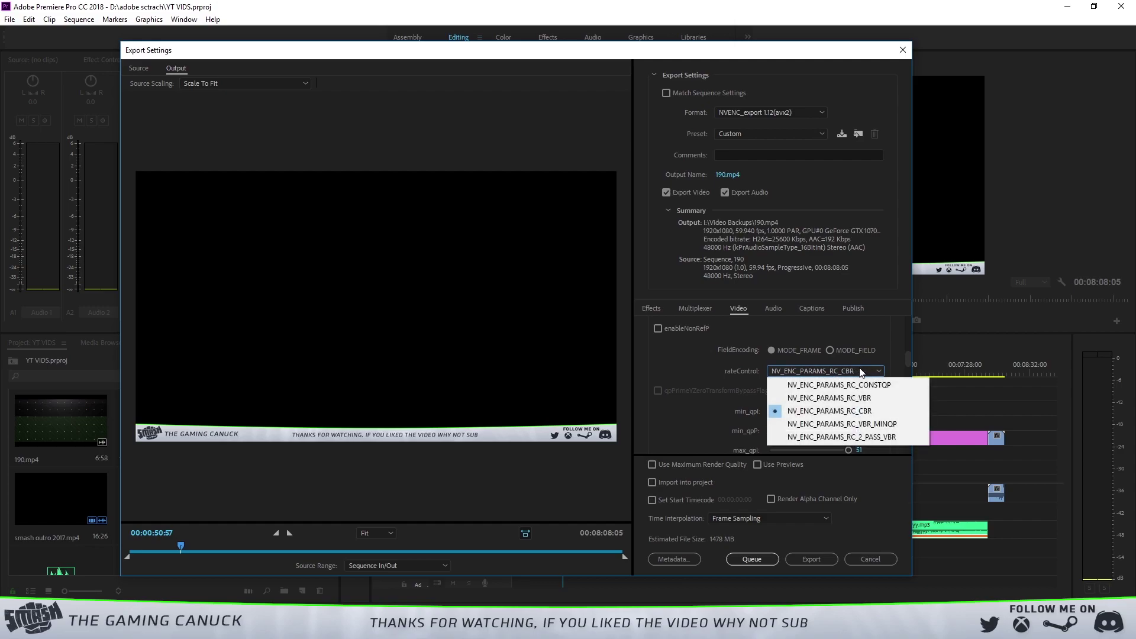
left_click(849, 412)
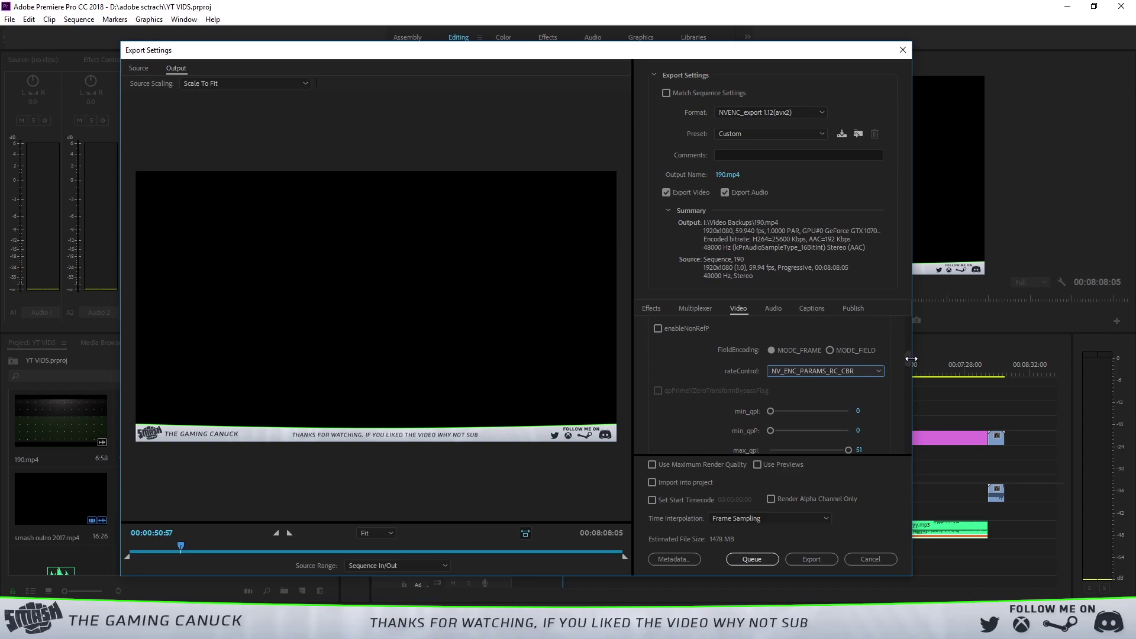
scroll(907, 356, "up", 2)
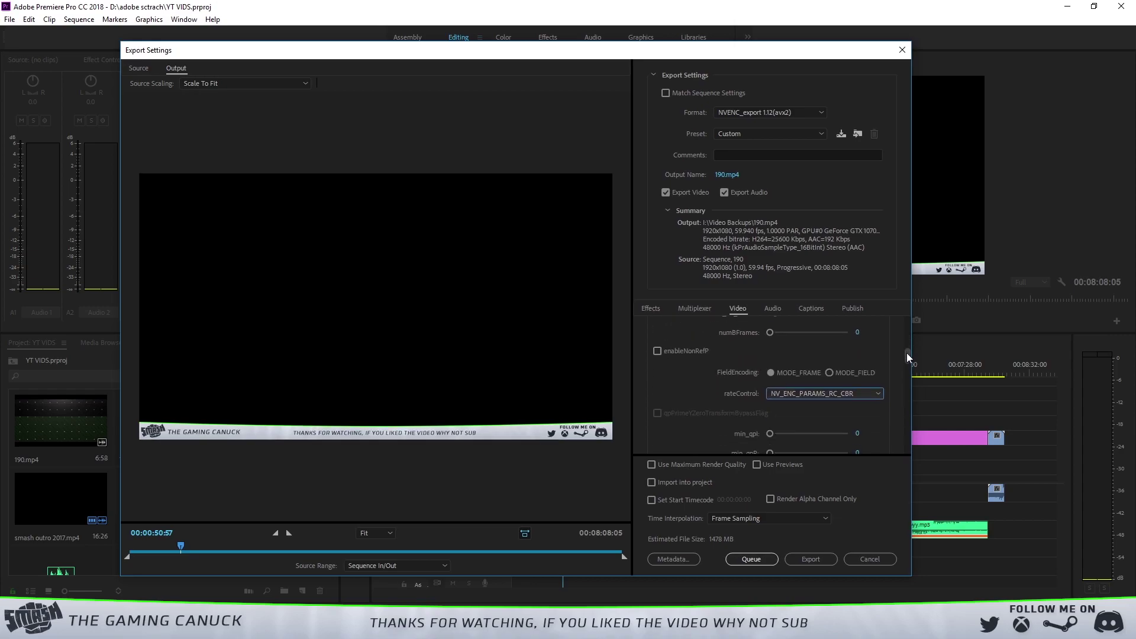
left_click_drag(907, 353, 907, 368)
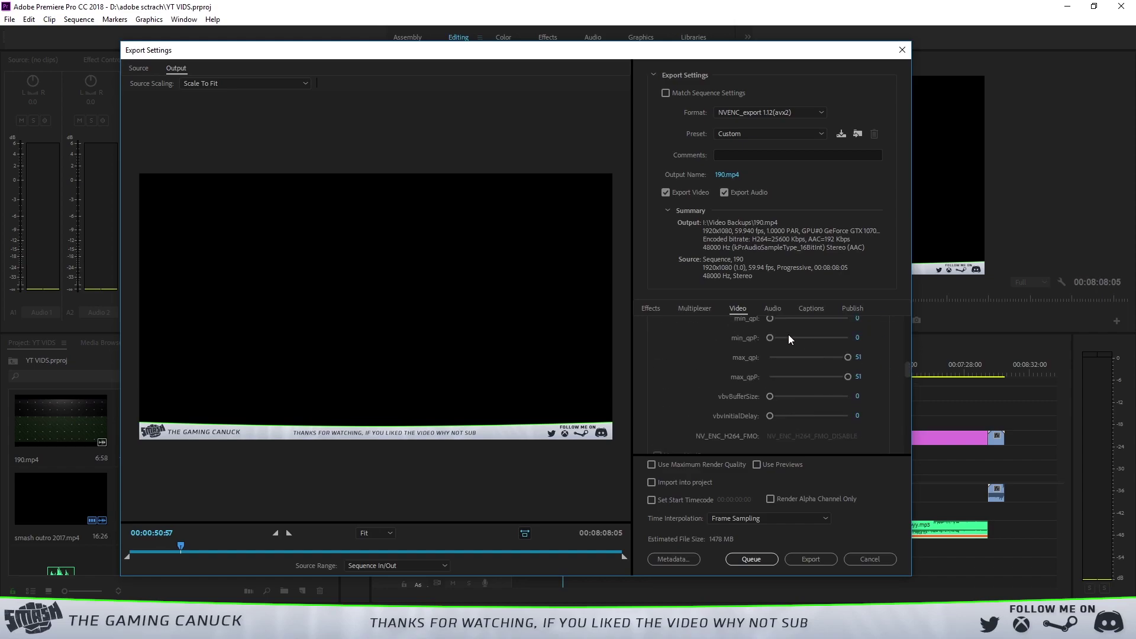
left_click_drag(908, 367, 908, 406)
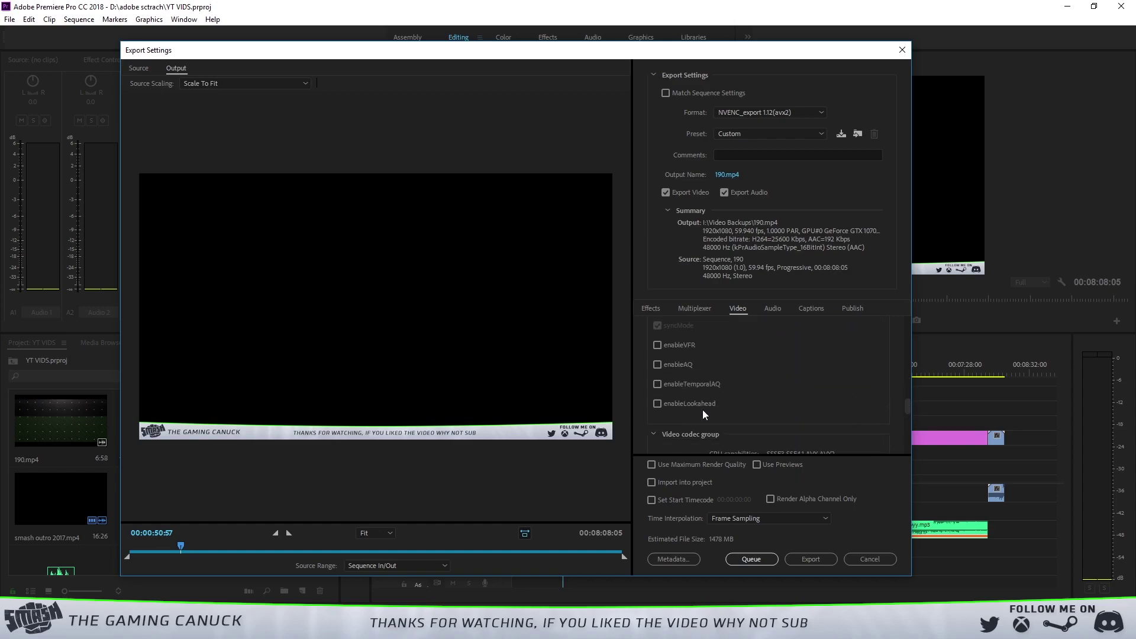
left_click_drag(906, 404, 907, 425)
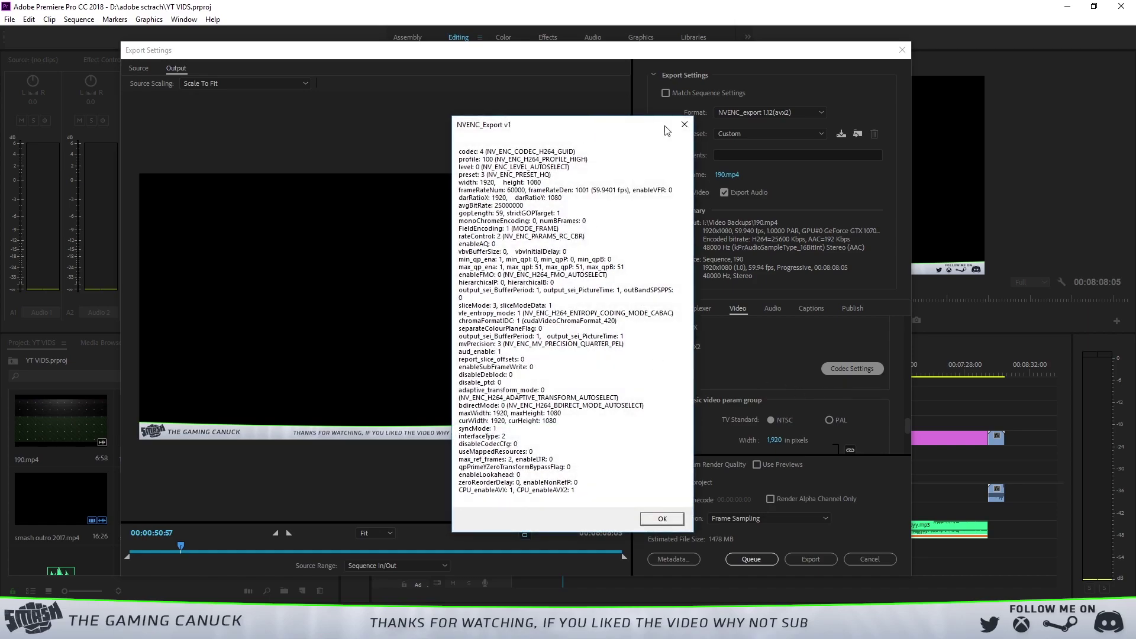
left_click(681, 120)
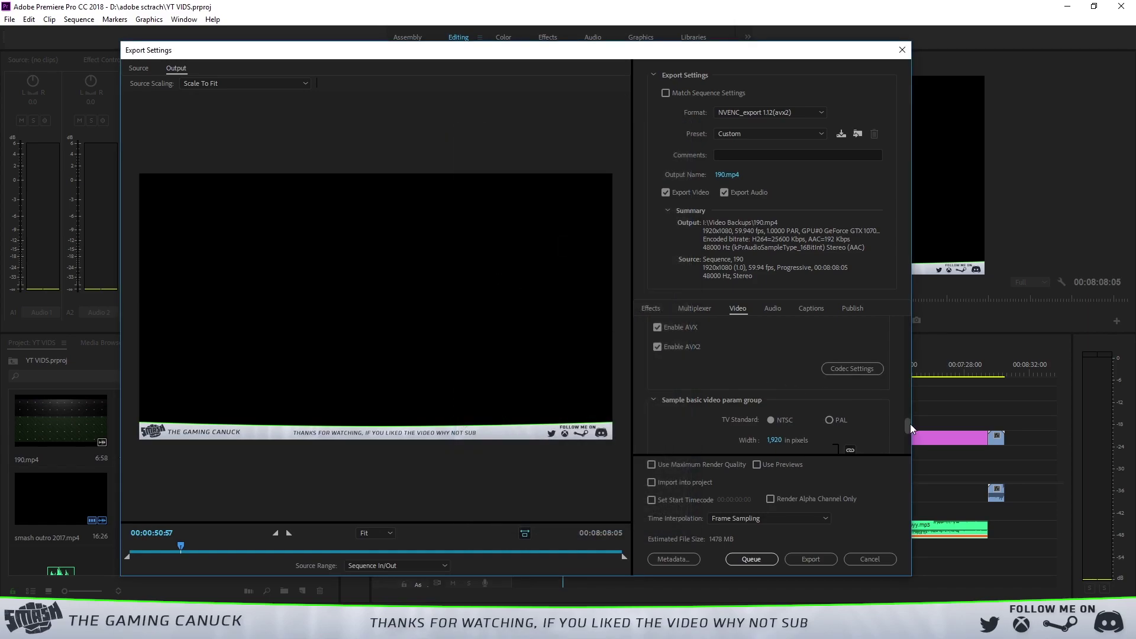
left_click_drag(909, 425, 909, 435)
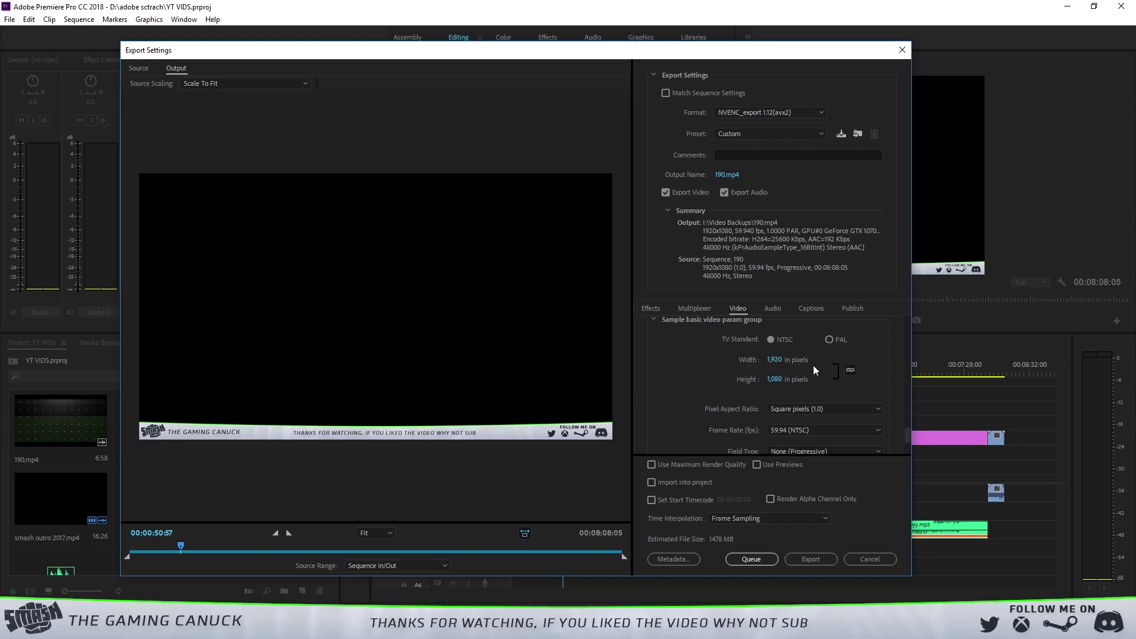
Step: Keep Square Pixels, 59.94 fps, progressive field type and a 25 Mbps target bitrate
left_click(879, 409)
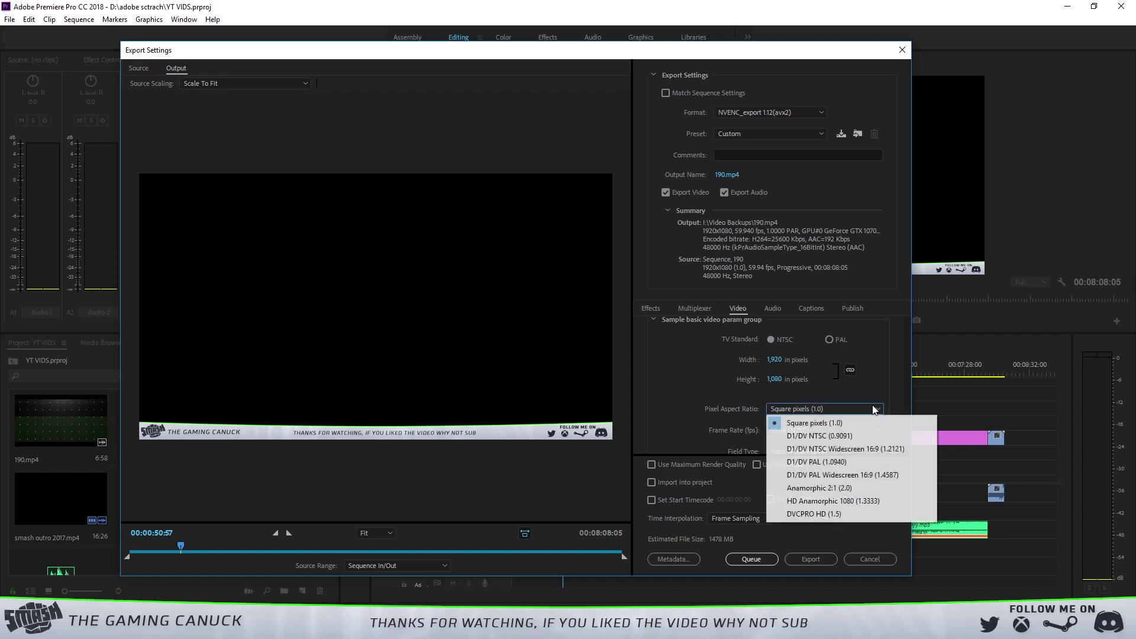
left_click(881, 410)
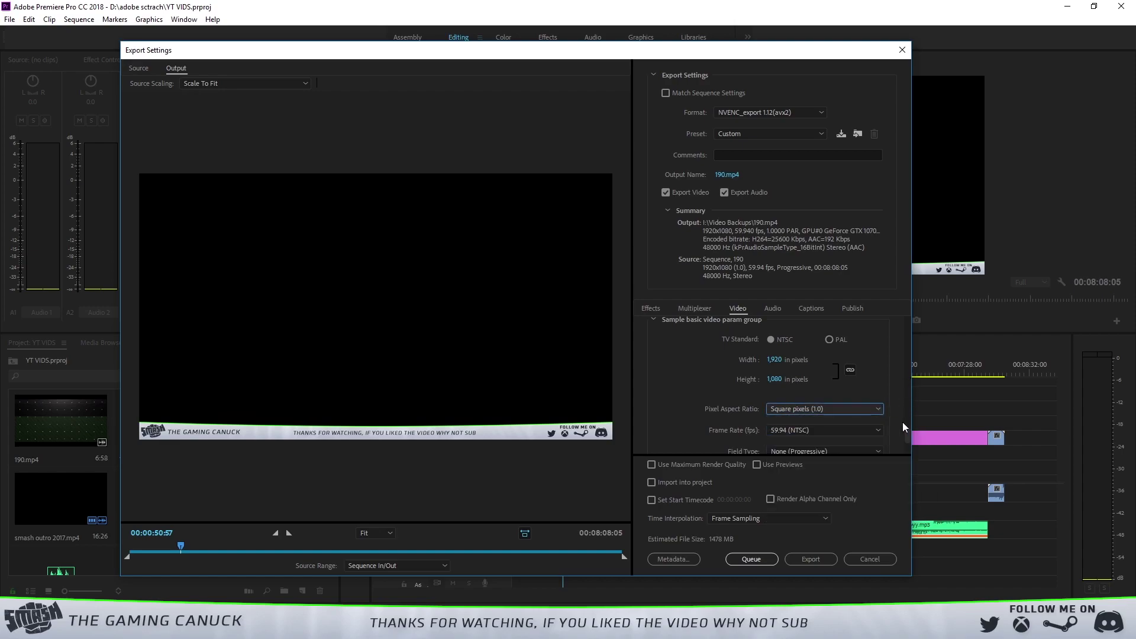
scroll(908, 435, "down", 1)
left_click(836, 397)
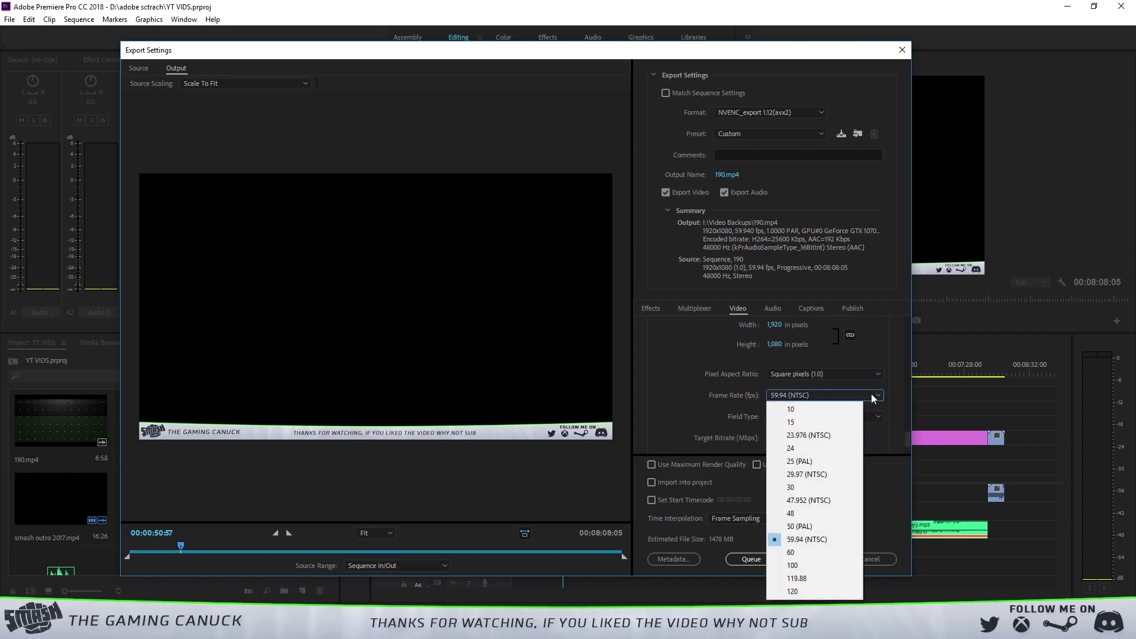
left_click(874, 398)
left_click(878, 416)
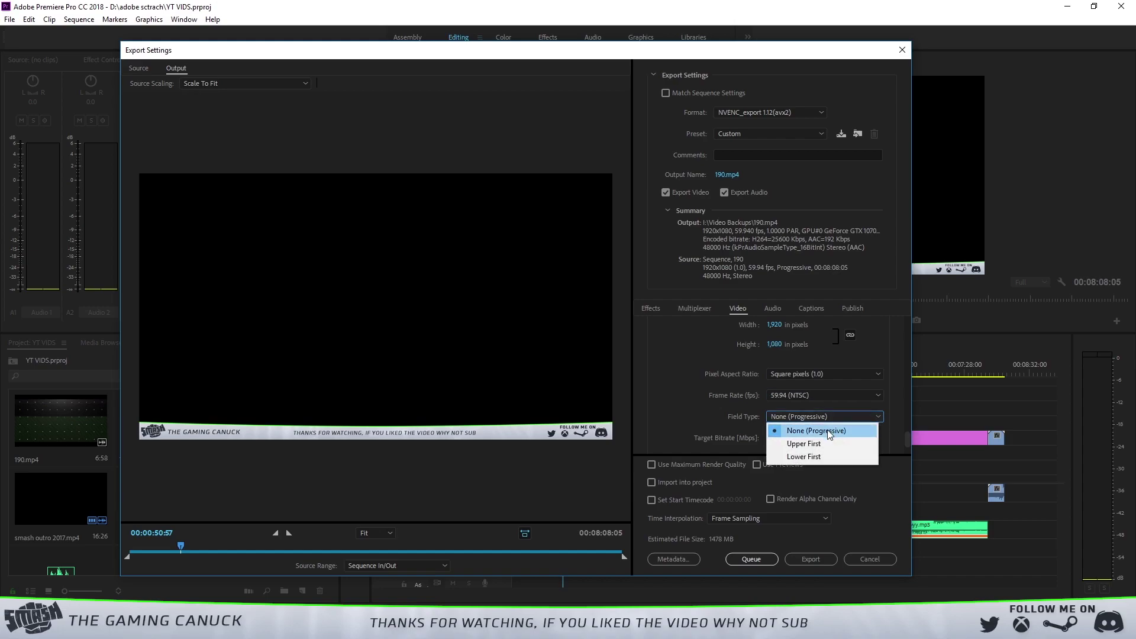
left_click(829, 432)
scroll(907, 441, "down", 2)
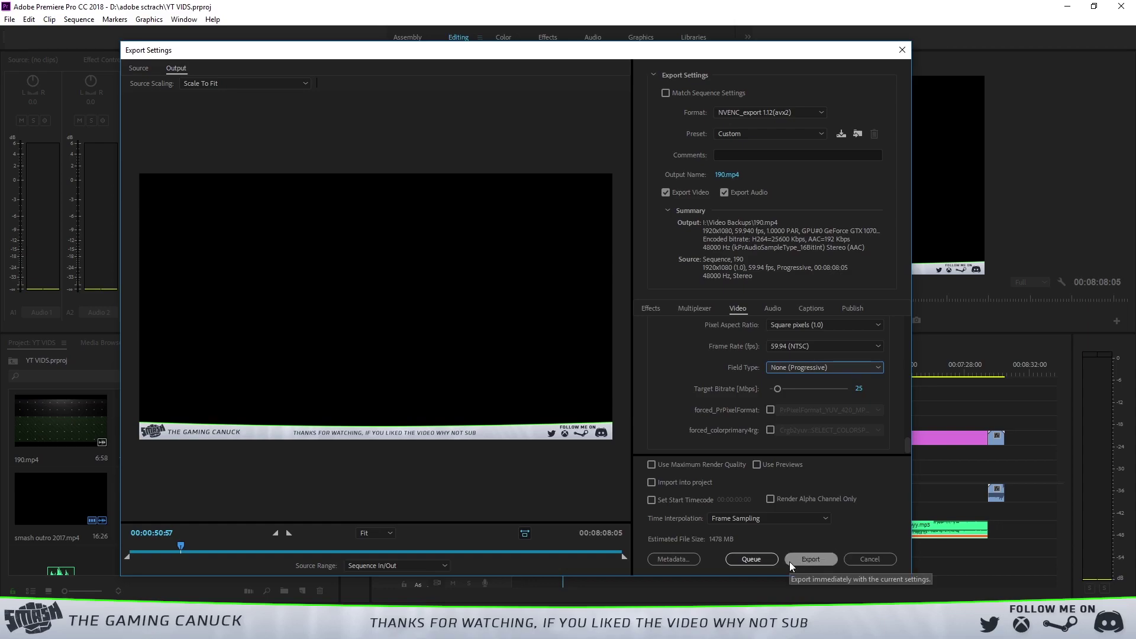
left_click(727, 175)
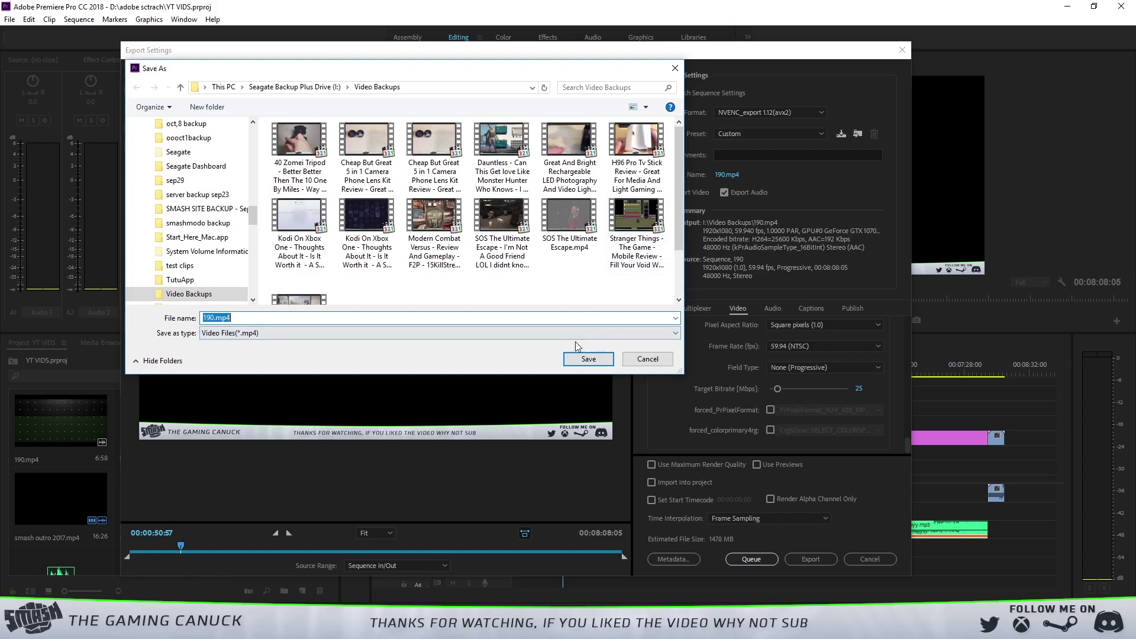
Step: Save the export output as 'random vid.mp4' in Video Backups, estimated at 1478 MB
type("r")
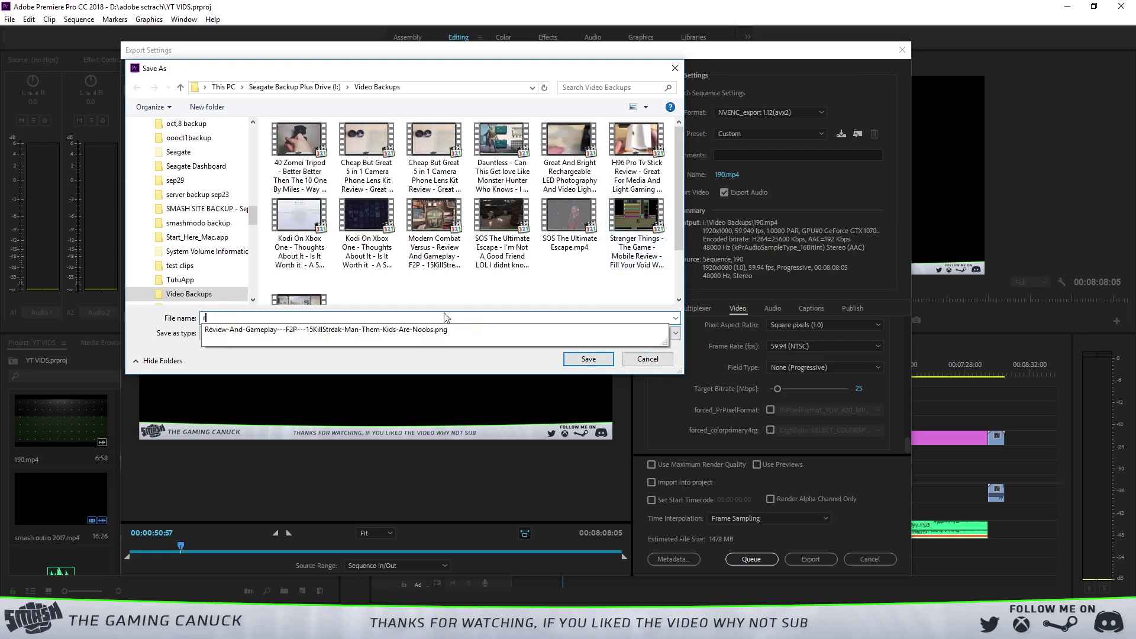
type("andom iid")
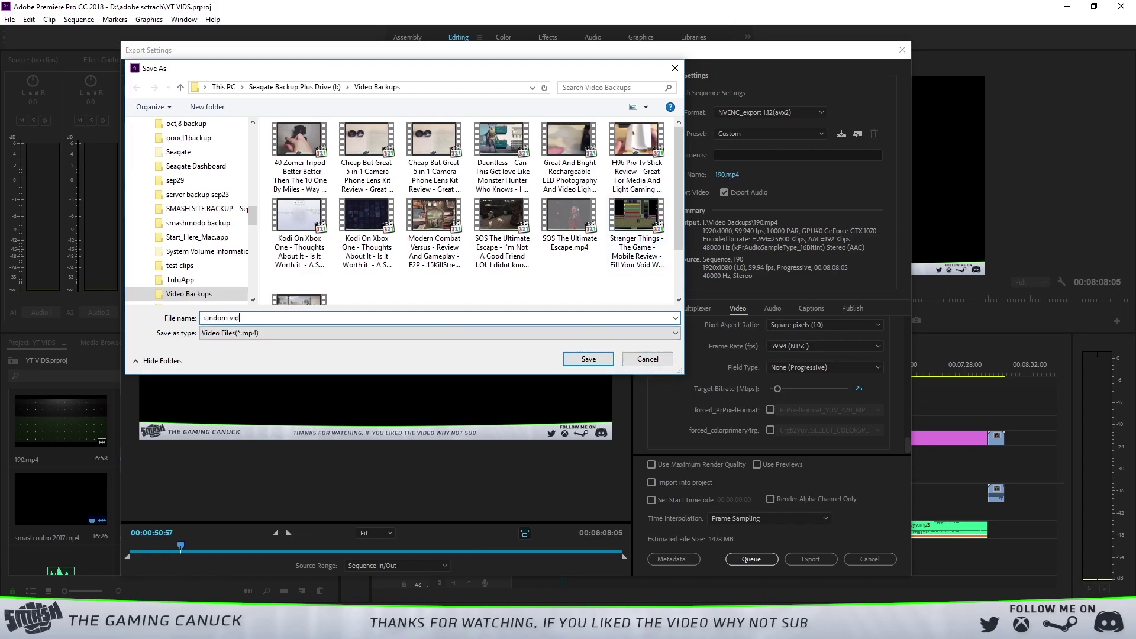
key("Return")
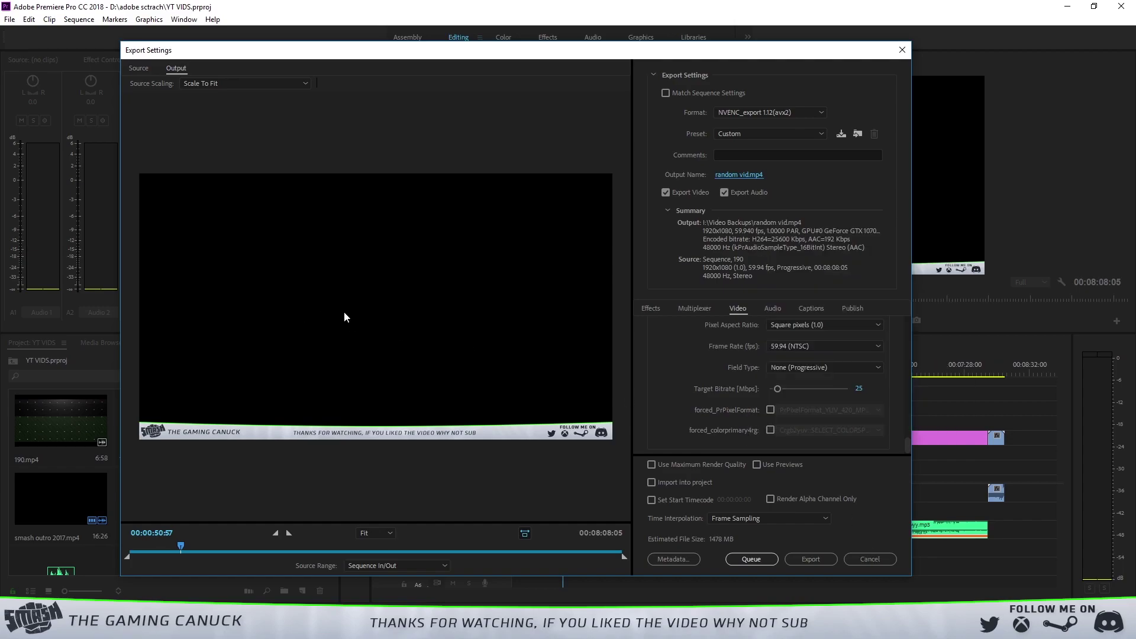
left_click(777, 112)
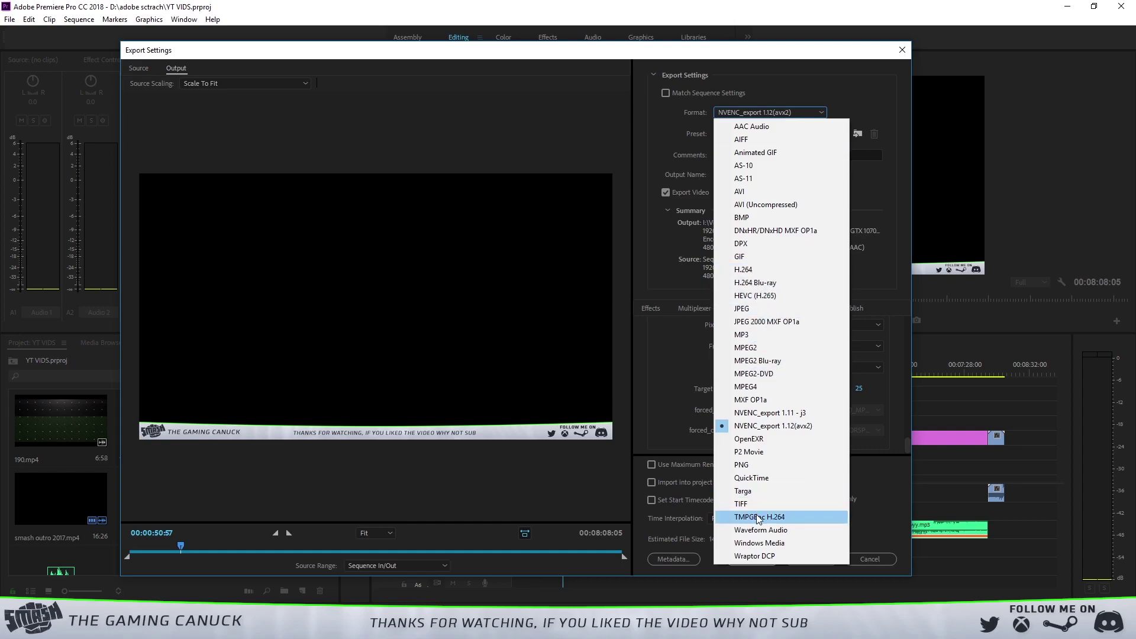
left_click(787, 87)
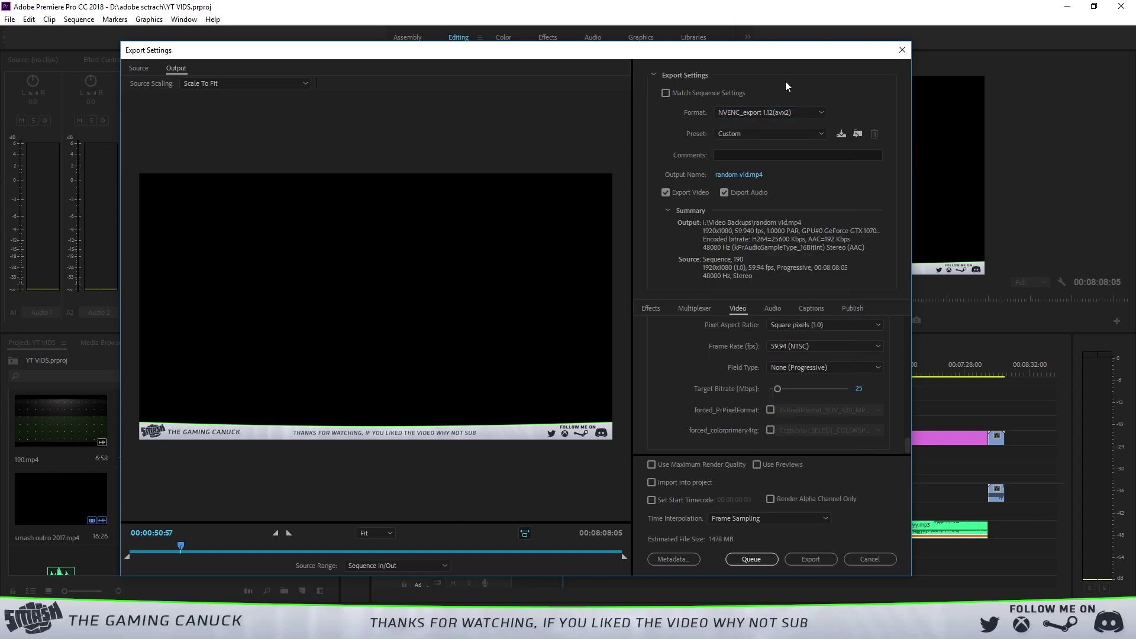